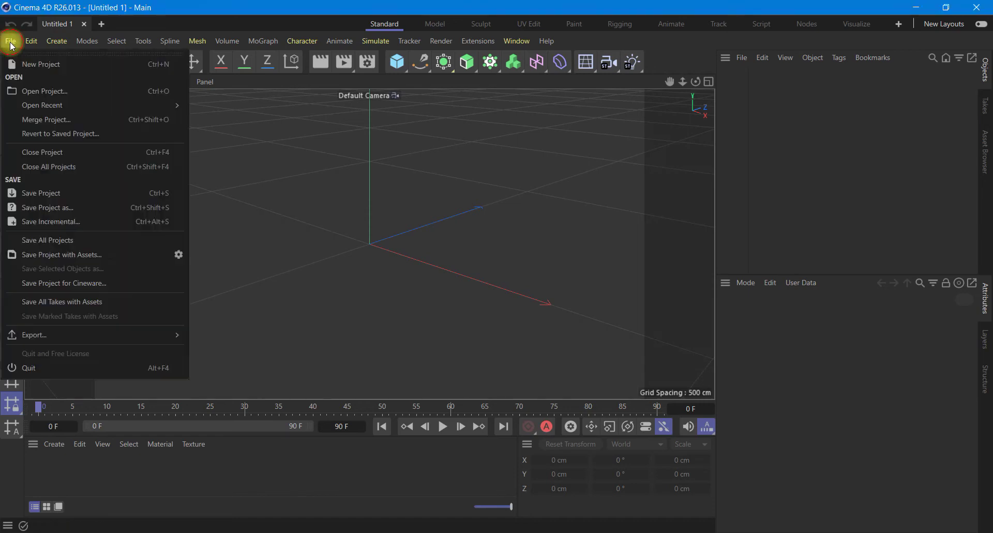
- Merge the lynx_bobcat_01 OBJ file into the scene with default import settings
{"action": "left_click", "coordinate": [67, 120]}
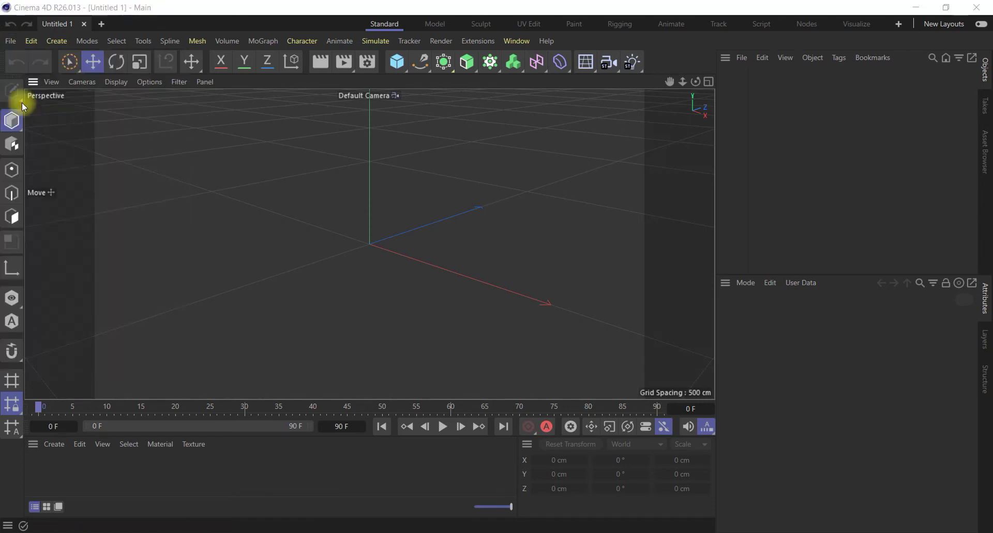
{"action": "left_click", "coordinate": [169, 124]}
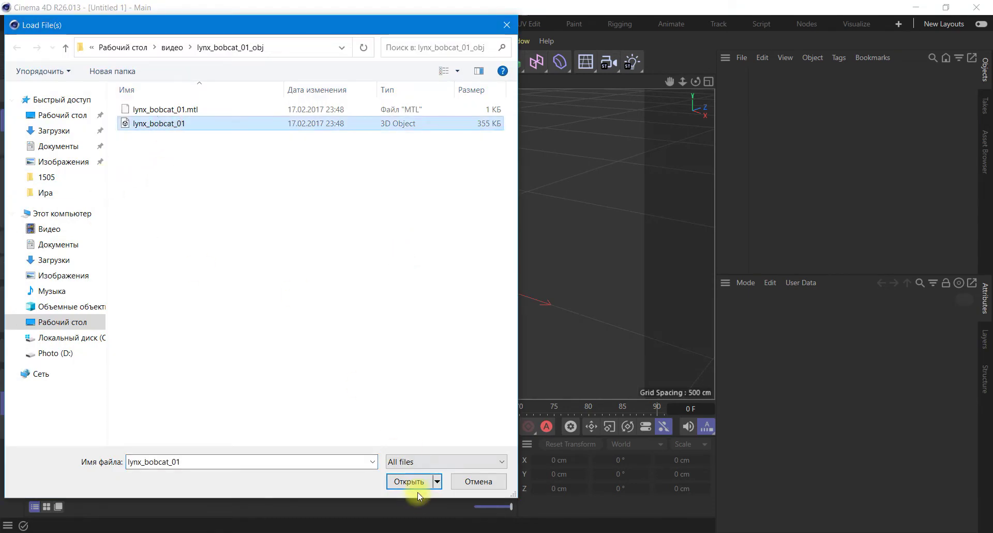
{"action": "left_click", "coordinate": [408, 481]}
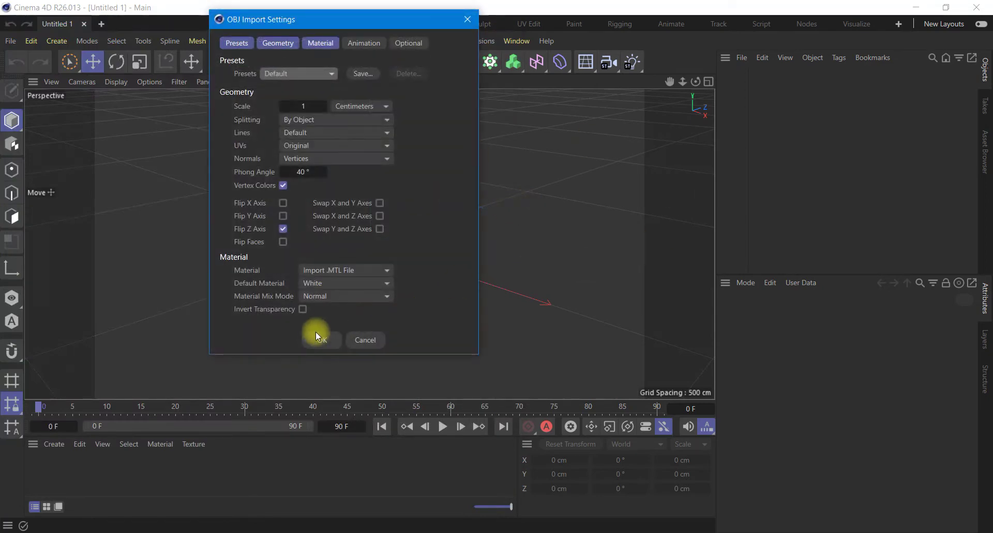
{"action": "left_click", "coordinate": [316, 335]}
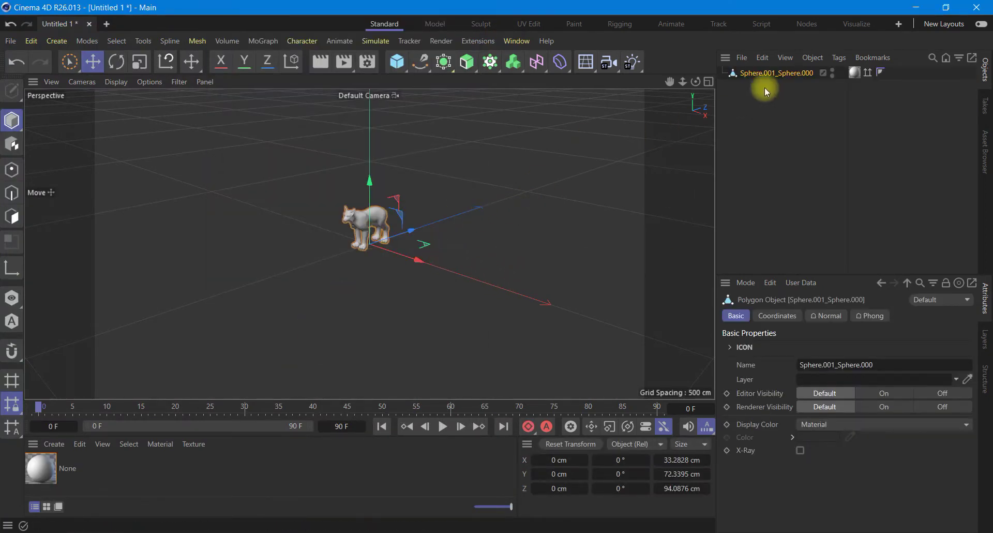
- Set the lynx's scale S.X, S.Y and S.Z to 3 in its Coordinates
{"action": "left_click", "coordinate": [773, 320]}
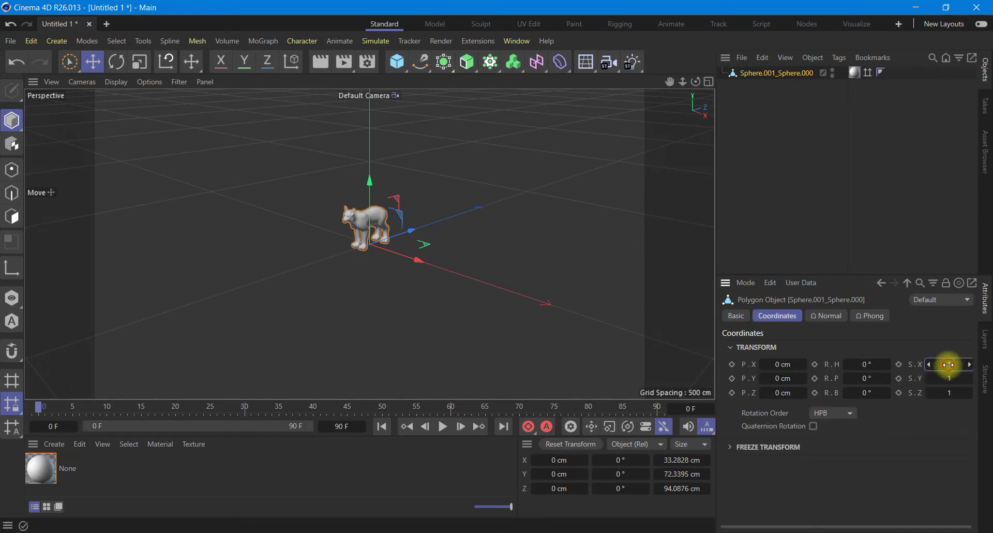
{"action": "left_click", "coordinate": [948, 364]}
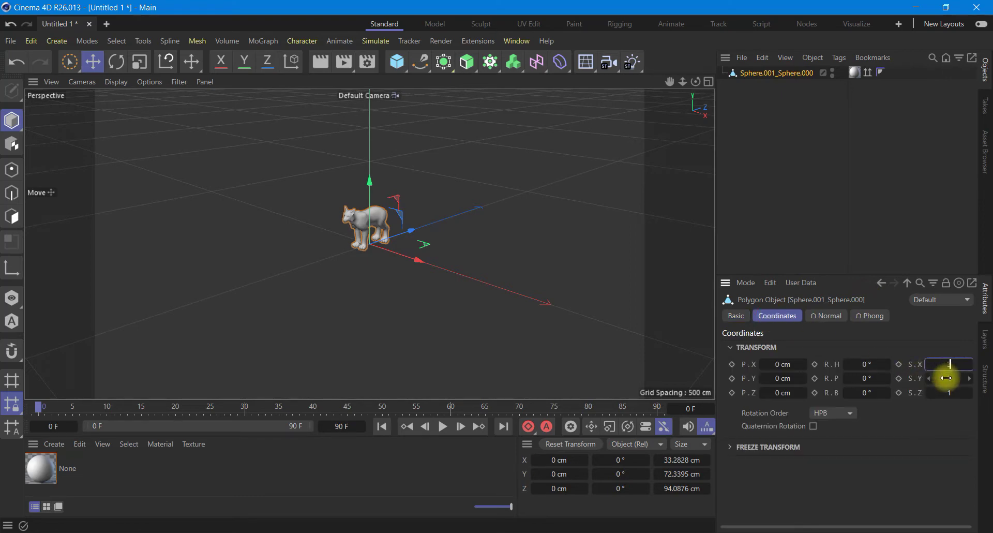
{"action": "left_click", "coordinate": [949, 378]}
{"action": "type", "text": "3"}
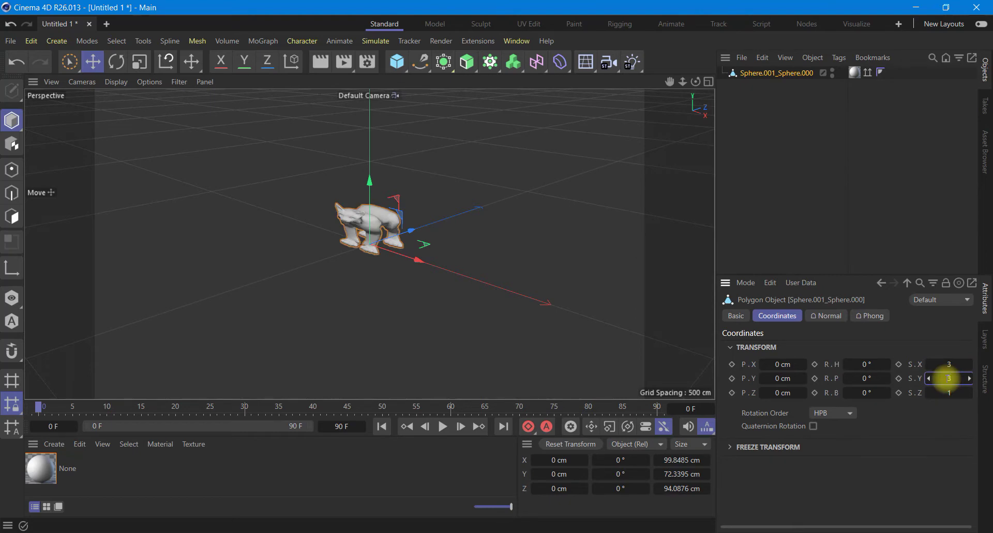
{"action": "left_click", "coordinate": [949, 393]}
{"action": "type", "text": "3"}
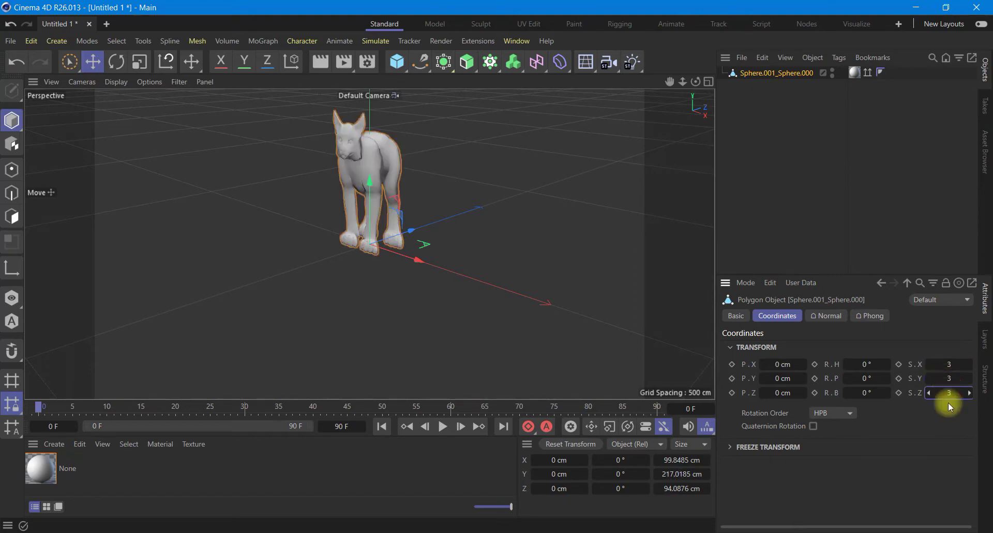
{"action": "left_click", "coordinate": [921, 447]}
{"action": "scroll", "coordinate": [346, 178], "scroll_direction": "up", "scroll_amount": 2}
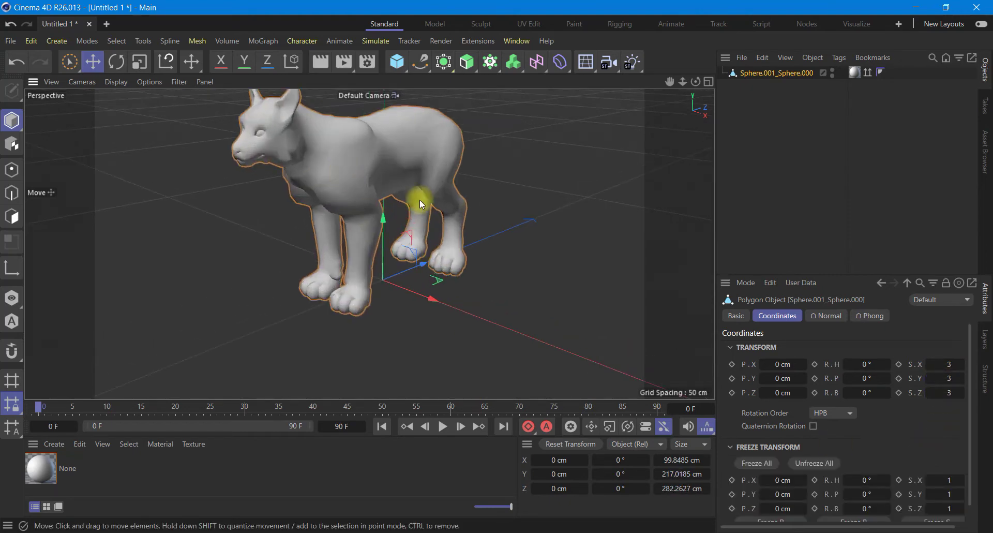
- Add a Subdivision Surface and nest the lynx mesh under it
{"action": "left_click", "coordinate": [446, 70]}
{"action": "left_click", "coordinate": [470, 79]}
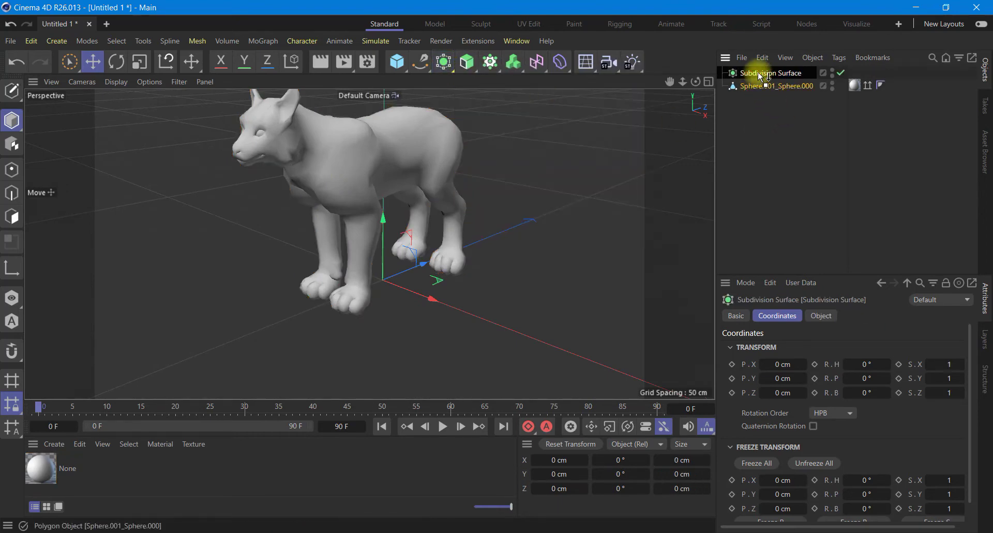
{"action": "left_click_drag", "start_coordinate": [760, 77], "coordinate": [760, 77]}
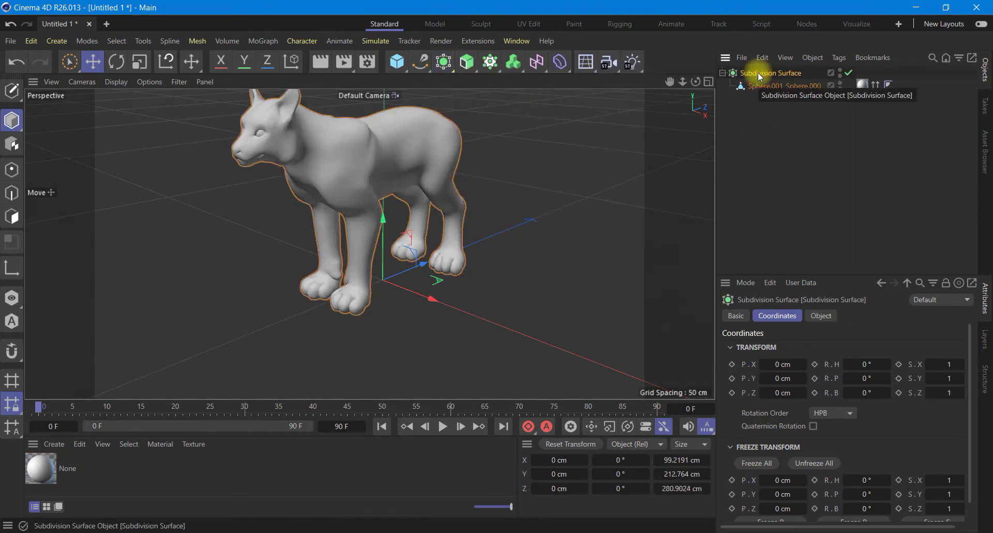
- Collapse the subdivided lynx into one polygon object with Connect Objects + Delete
{"action": "left_click", "coordinate": [765, 85], "text": "shift"}
{"action": "right_click", "coordinate": [765, 86]}
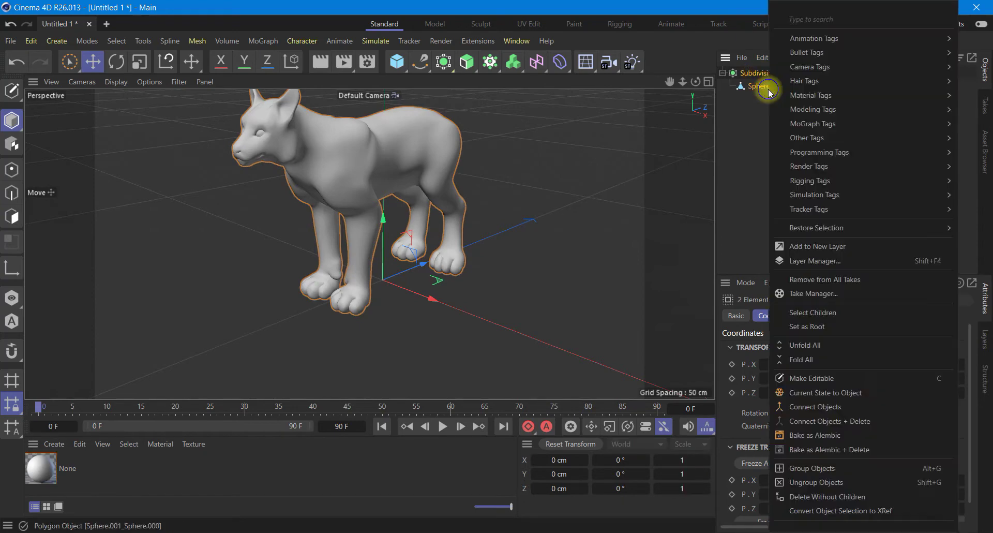
{"action": "left_click", "coordinate": [832, 421]}
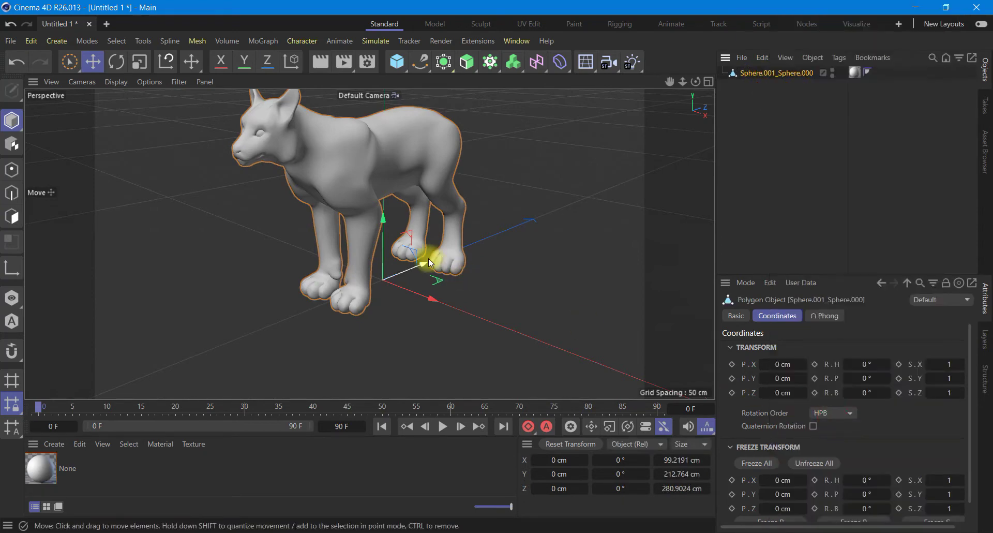
{"action": "scroll", "coordinate": [396, 258], "scroll_direction": "up", "scroll_amount": 2}
{"action": "scroll", "coordinate": [396, 258], "scroll_direction": "down", "scroll_amount": 3}
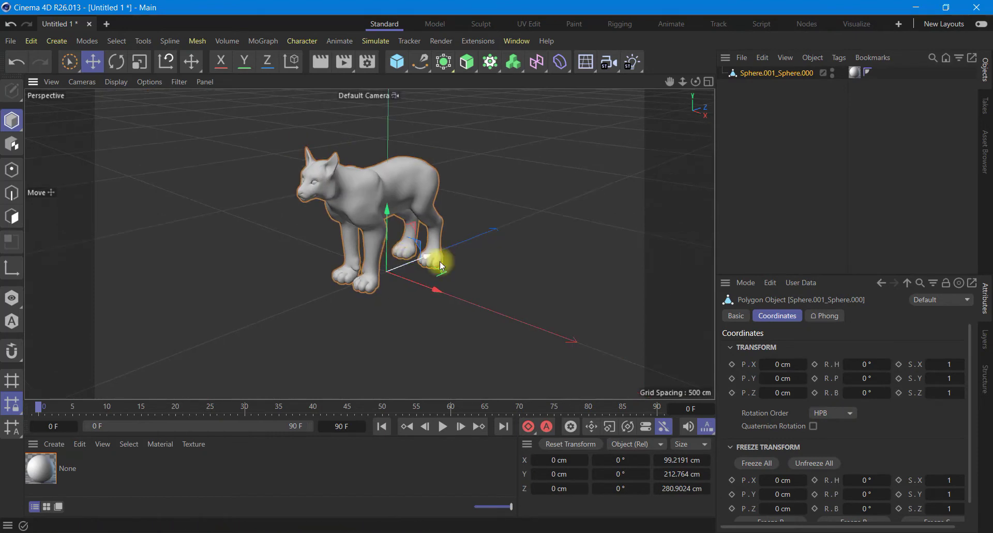
- Rotate the lynx's heading about 56°, then add a Voronoi Fracture object
{"action": "left_click_drag", "start_coordinate": [696, 82], "coordinate": [696, 81]}
{"action": "left_click_drag", "start_coordinate": [505, 268], "coordinate": [538, 264]}
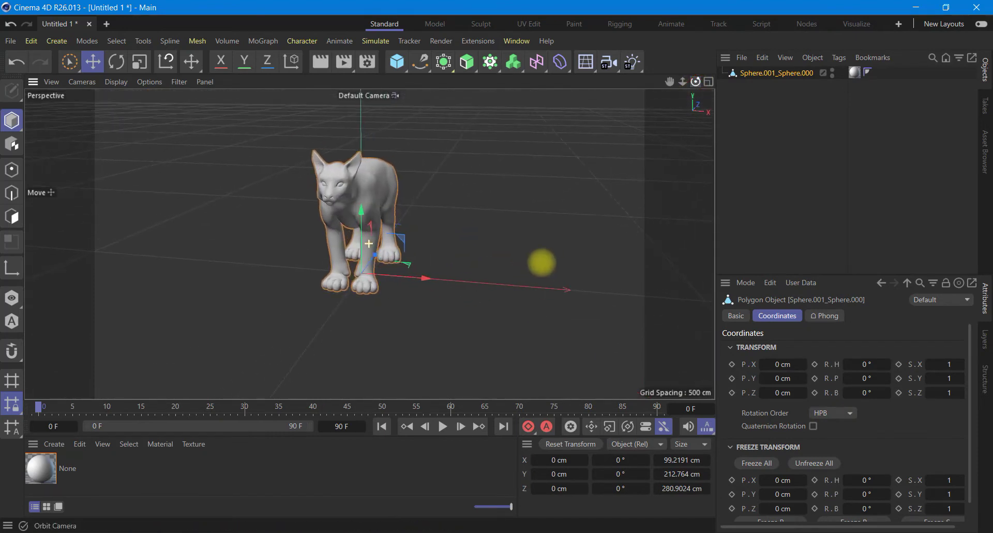
{"action": "left_click", "coordinate": [116, 61]}
{"action": "mouse_move", "coordinate": [355, 284]}
{"action": "left_mouse_down"}
{"action": "mouse_move", "coordinate": [392, 288]}
{"action": "mouse_move", "coordinate": [382, 285]}
{"action": "left_mouse_up"}
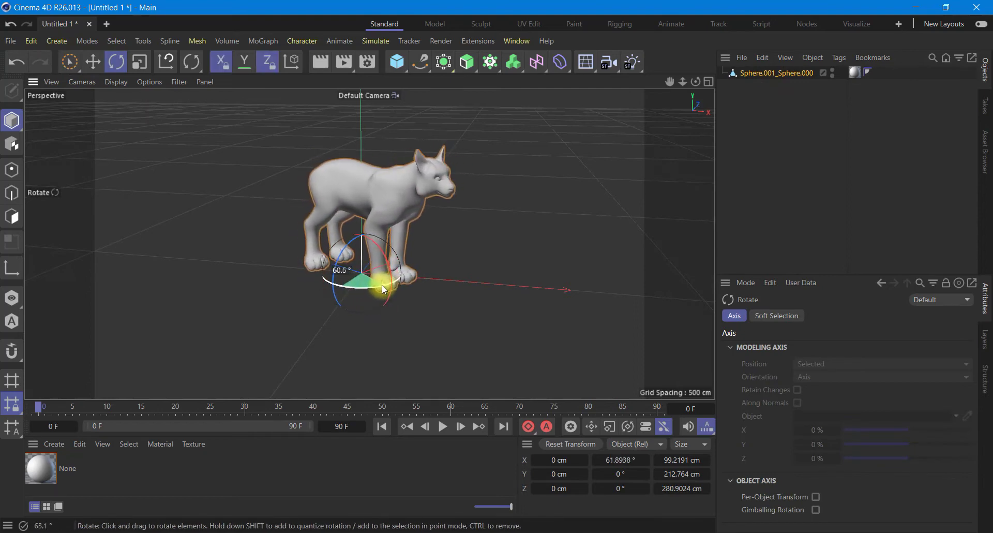
{"action": "left_click", "coordinate": [481, 254]}
{"action": "scroll", "coordinate": [412, 259], "scroll_direction": "up", "scroll_amount": 1}
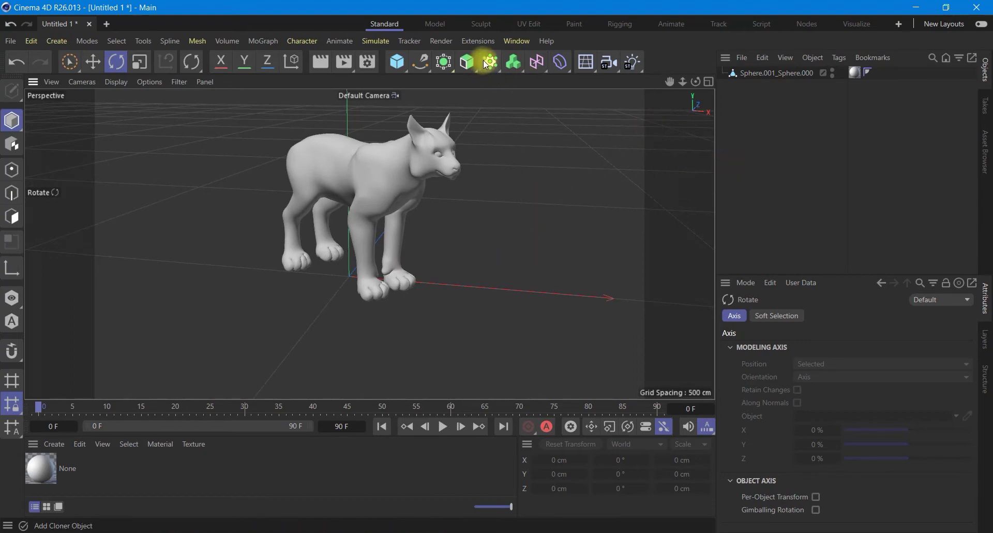
{"action": "left_click_drag", "start_coordinate": [490, 71], "coordinate": [519, 101]}
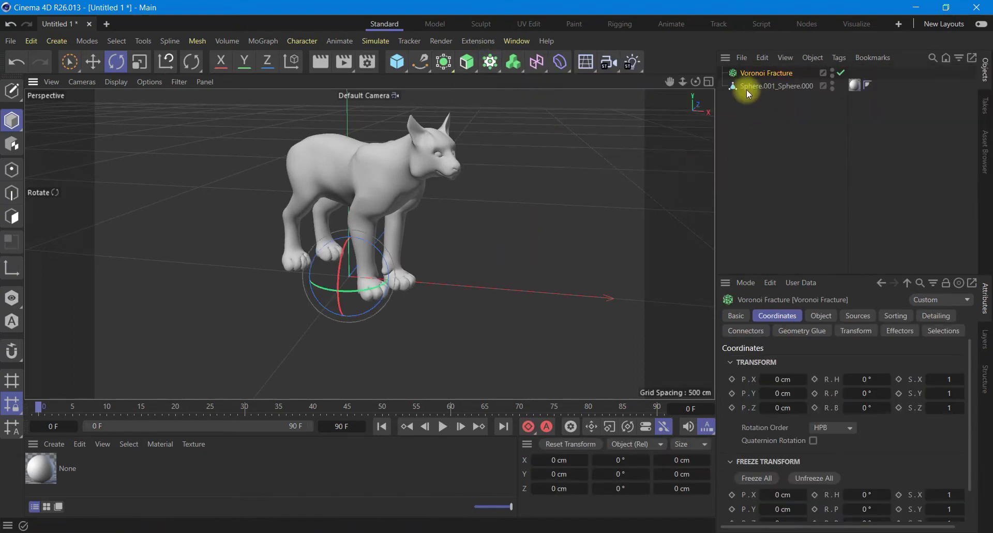
- Nest the lynx under Voronoi Fracture and show its Sources settings in a taller Attributes panel
{"action": "left_click", "coordinate": [749, 87]}
{"action": "left_click_drag", "start_coordinate": [748, 88], "coordinate": [755, 78]}
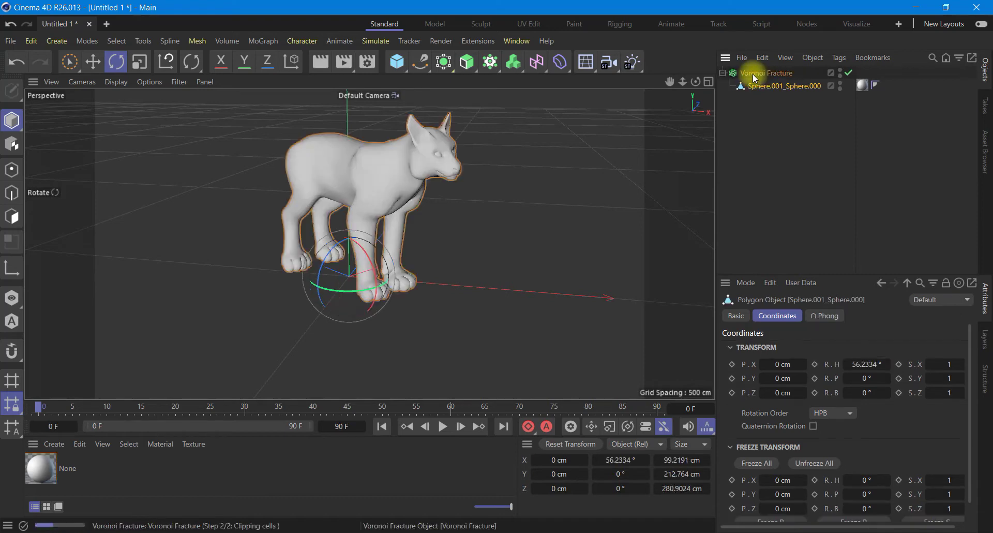
{"action": "left_click", "coordinate": [754, 77]}
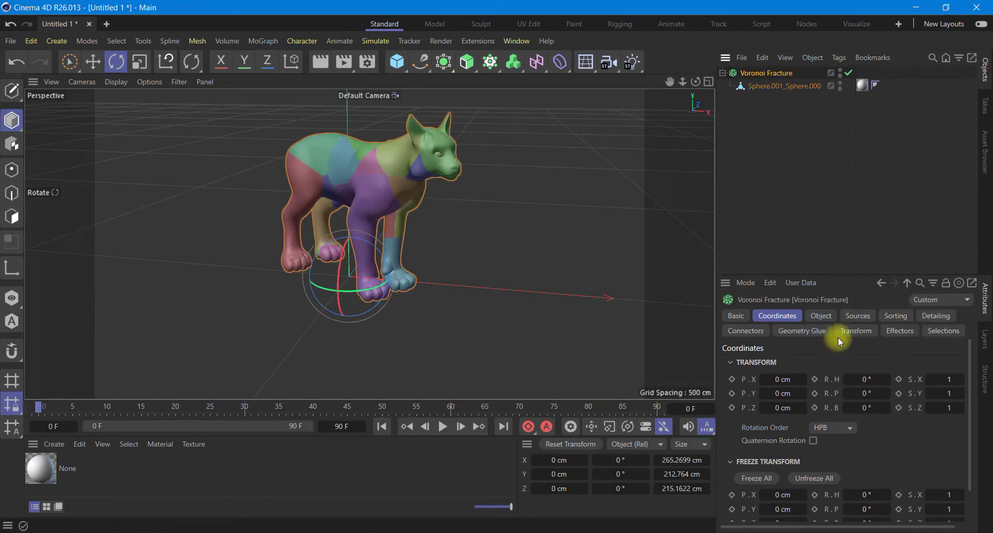
{"action": "left_click", "coordinate": [821, 315]}
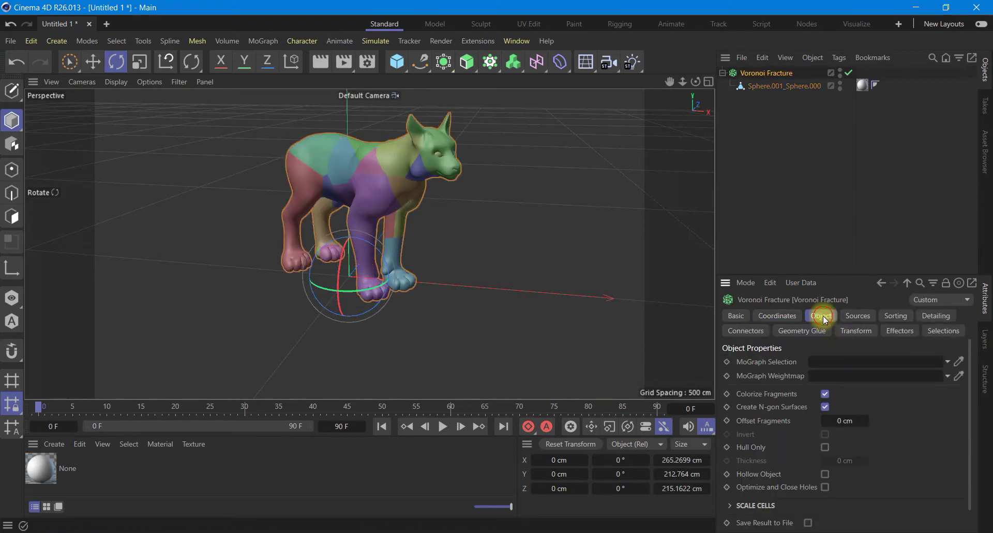
{"action": "left_click", "coordinate": [867, 320]}
{"action": "left_click_drag", "start_coordinate": [824, 274], "coordinate": [822, 163]}
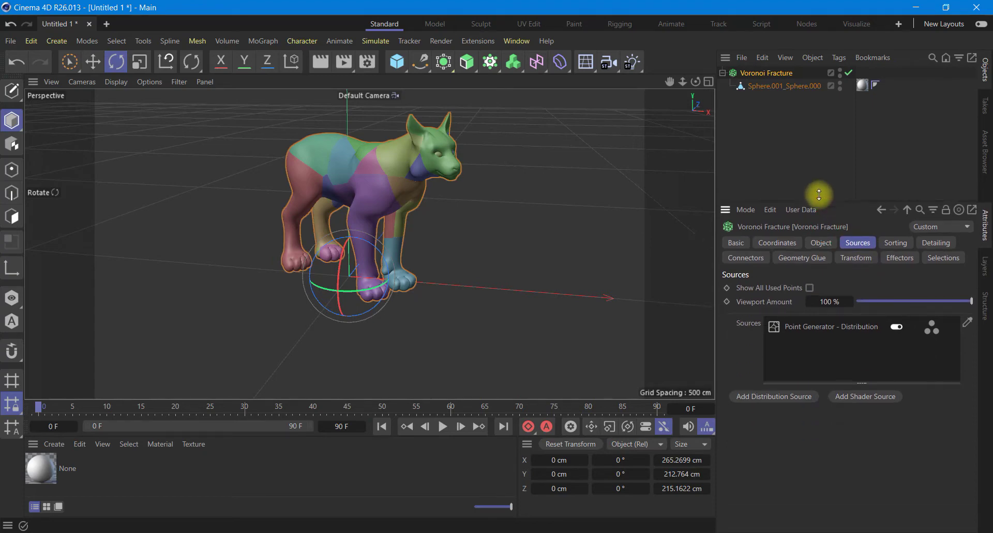
- Set the Point Generator to 80 points with seed 12399
{"action": "left_click", "coordinate": [812, 284]}
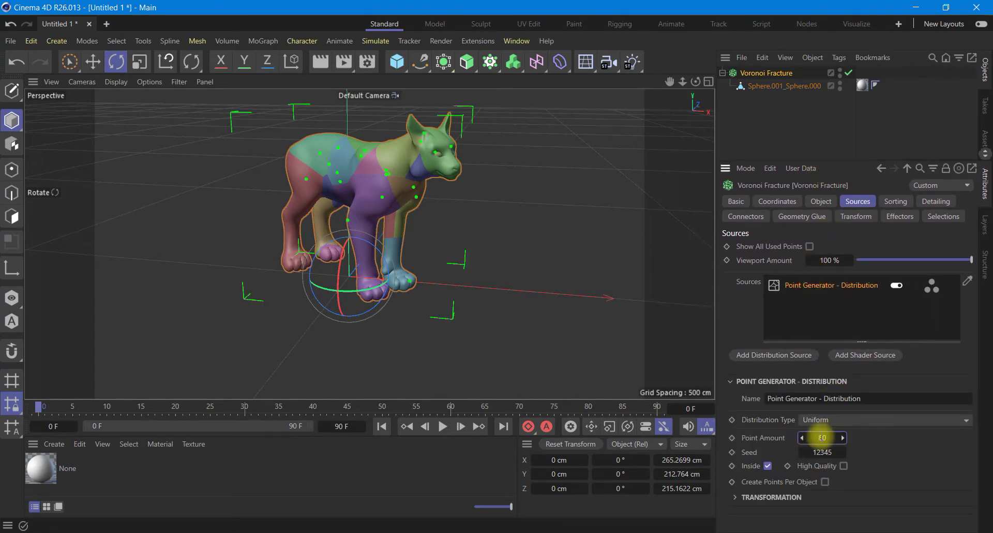
{"action": "type", "text": "80"}
{"action": "key", "text": "Return"}
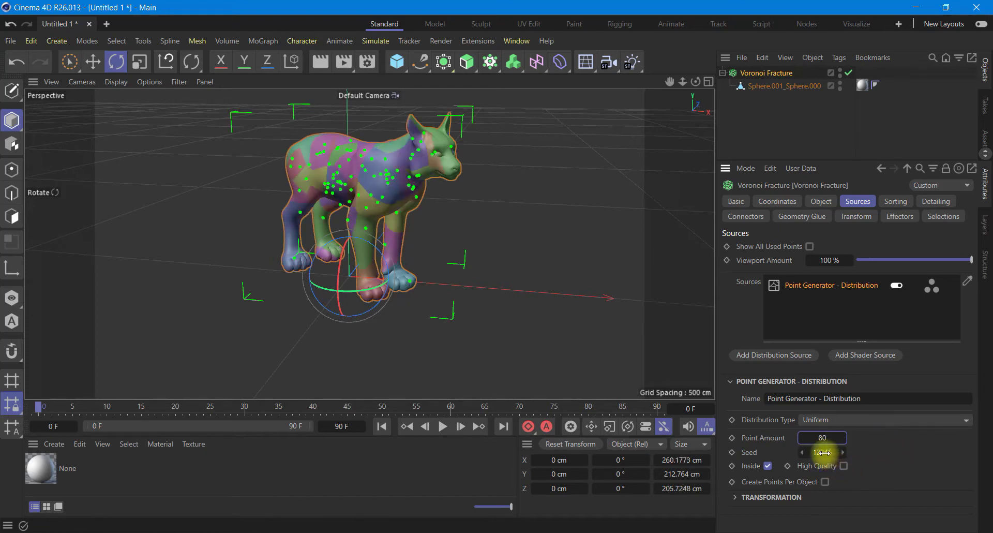
{"action": "left_click", "coordinate": [827, 452]}
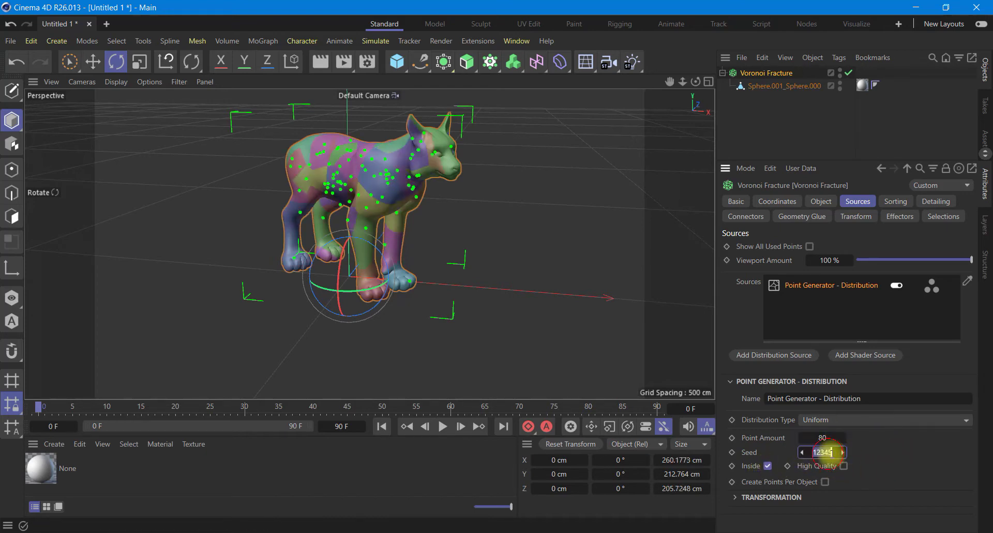
{"action": "key", "text": "BackSpace"}
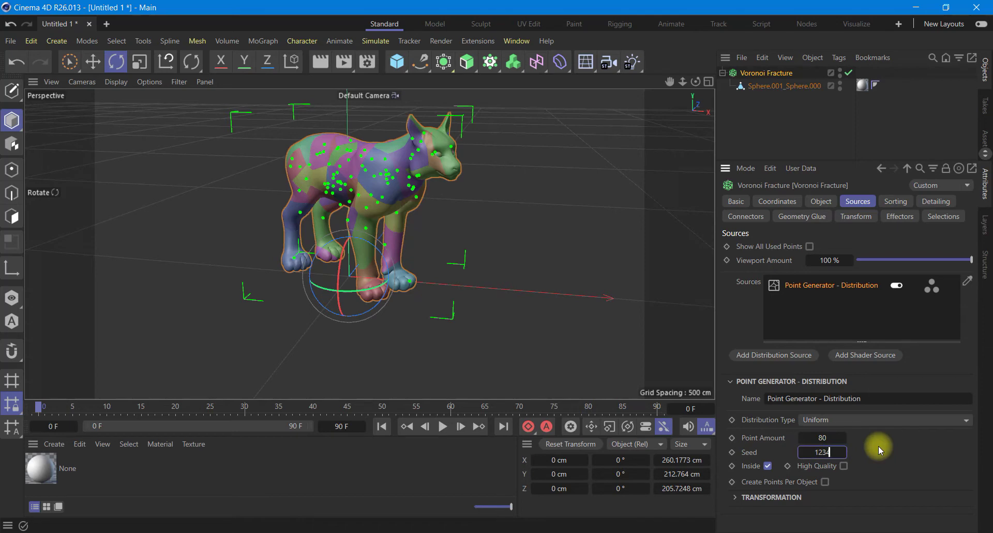
{"action": "type", "text": "9"}
{"action": "type", "text": "9"}
{"action": "key", "text": "Return"}
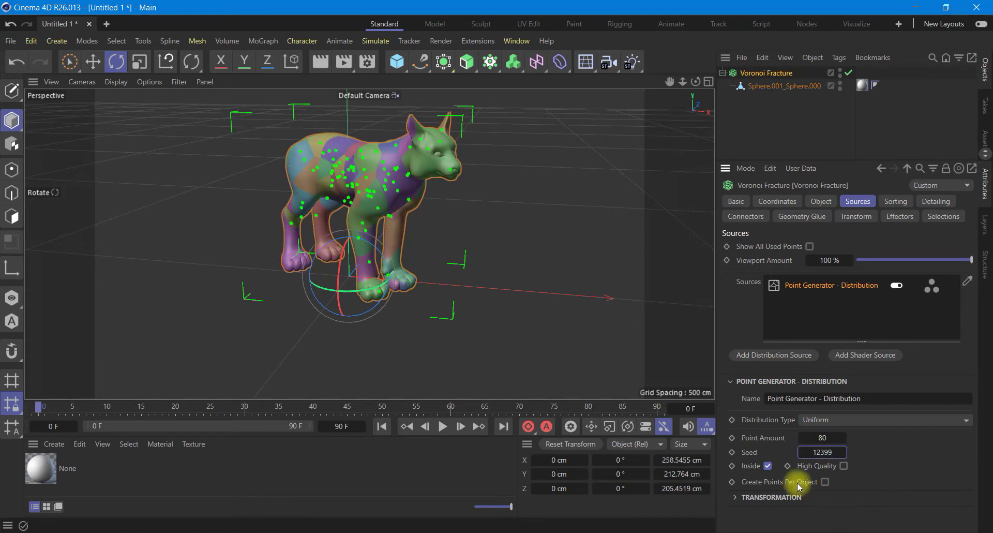
- Turn off Inside and hide the green source points in the viewport
{"action": "left_click", "coordinate": [763, 467]}
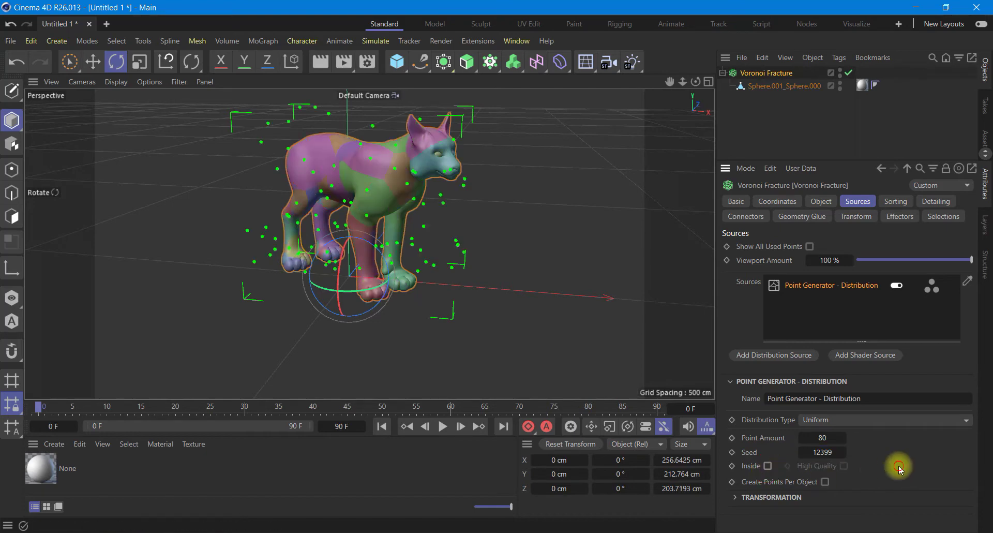
{"action": "left_click", "coordinate": [931, 286]}
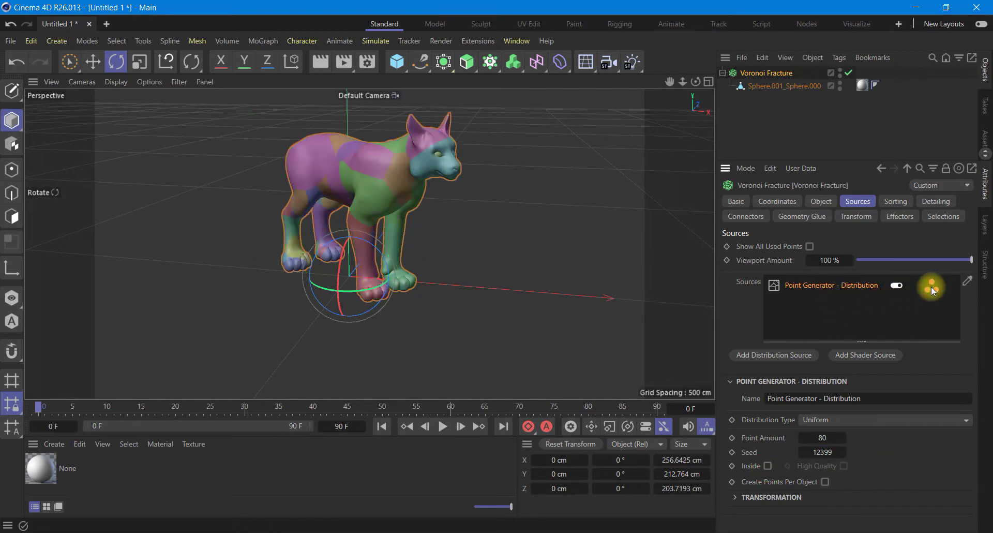
{"action": "left_click", "coordinate": [93, 61]}
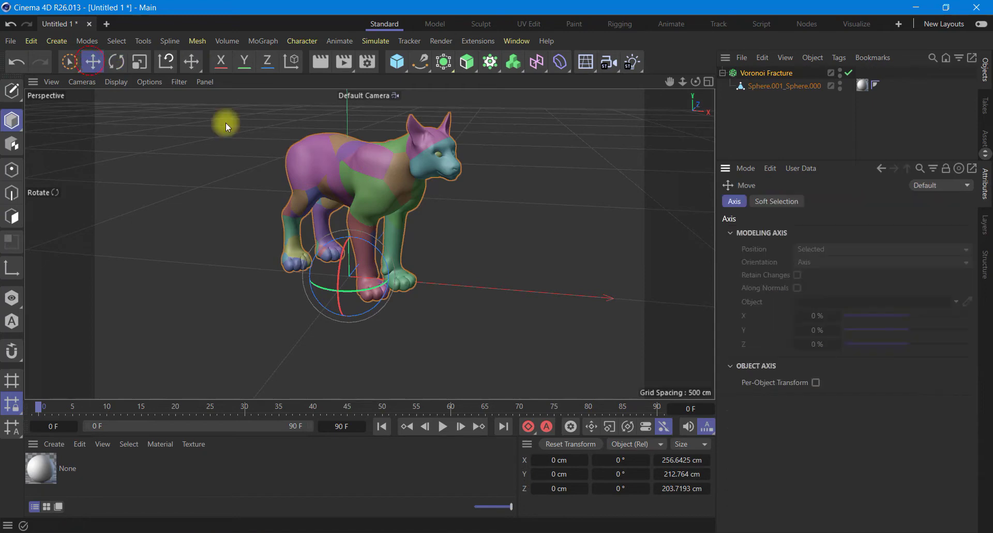
- Add a Plain effector with the Voronoi Fracture selected
{"action": "left_click", "coordinate": [765, 73]}
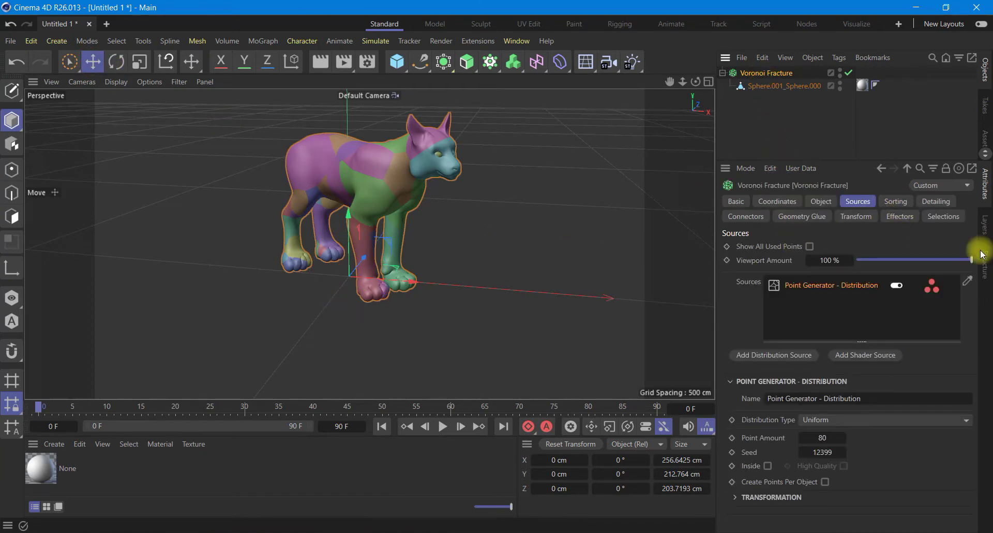
{"action": "left_click", "coordinate": [497, 64]}
{"action": "left_click", "coordinate": [655, 87]}
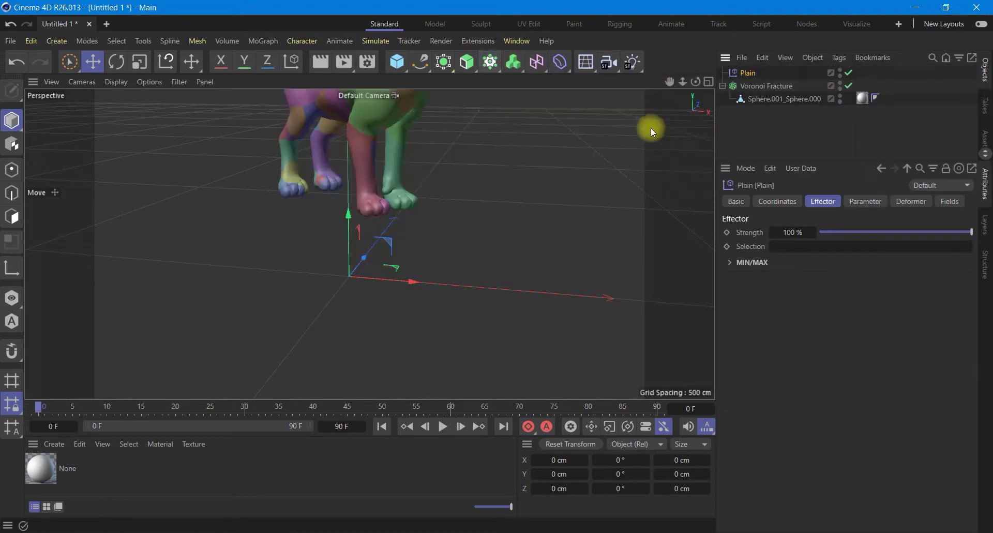
- Turn off Plain's Position and enable uniform absolute Scale of -1
{"action": "left_click", "coordinate": [873, 205]}
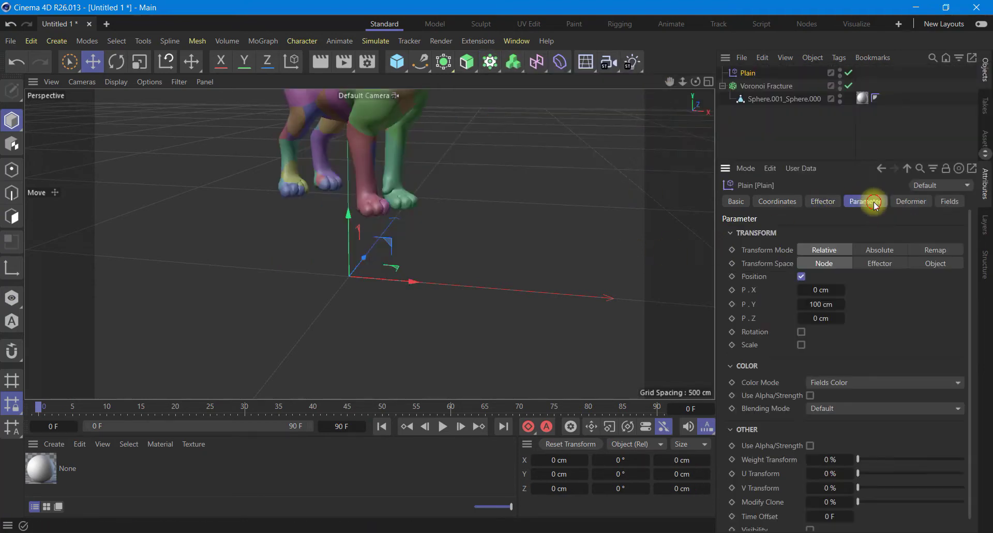
{"action": "left_click", "coordinate": [800, 276]}
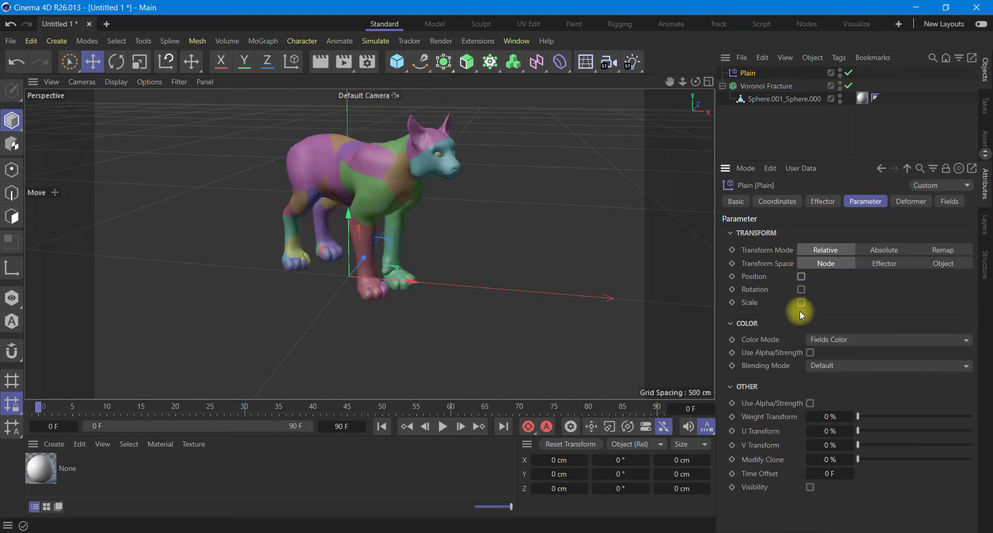
{"action": "left_click", "coordinate": [802, 303]}
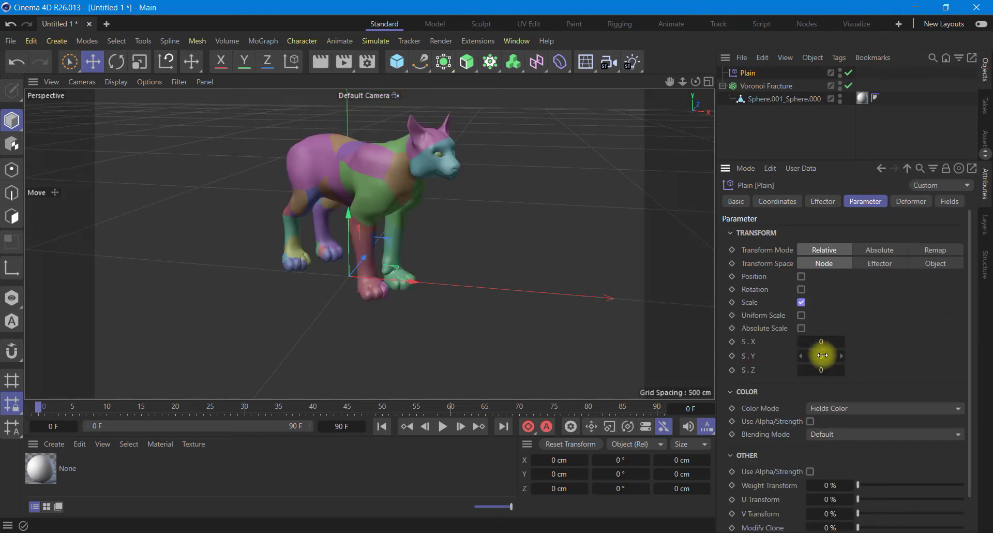
{"action": "left_click", "coordinate": [802, 316]}
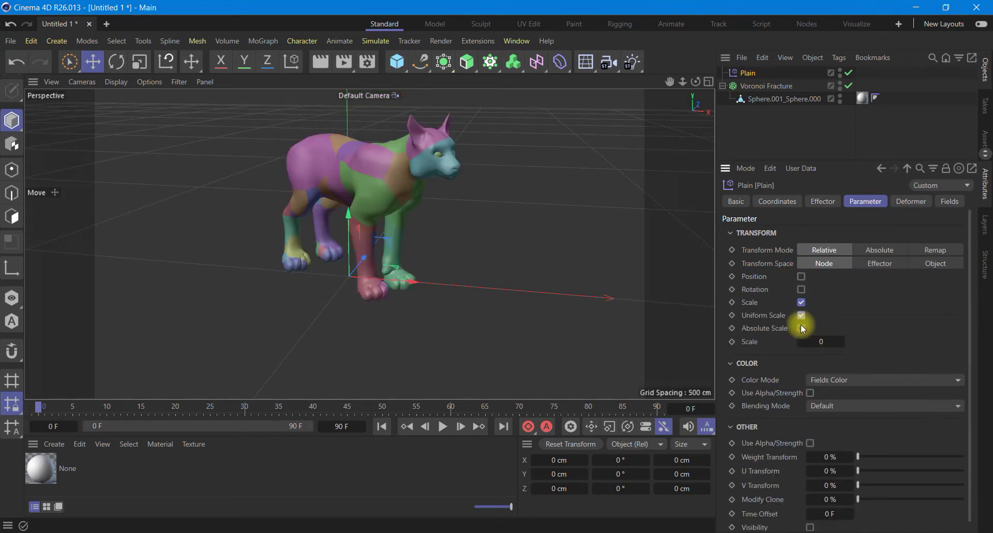
{"action": "left_click", "coordinate": [801, 327]}
{"action": "type", "text": "-1"}
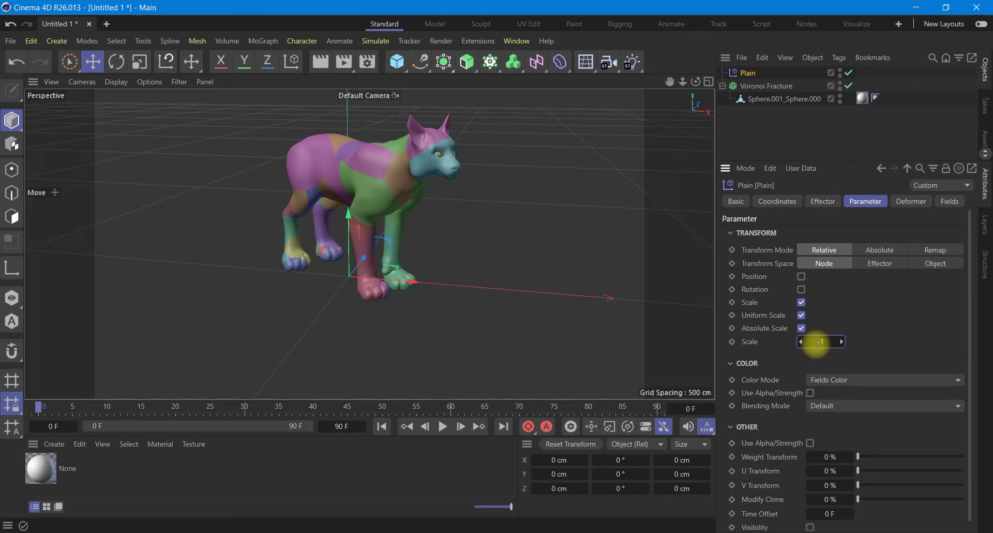
{"action": "key", "text": "Return"}
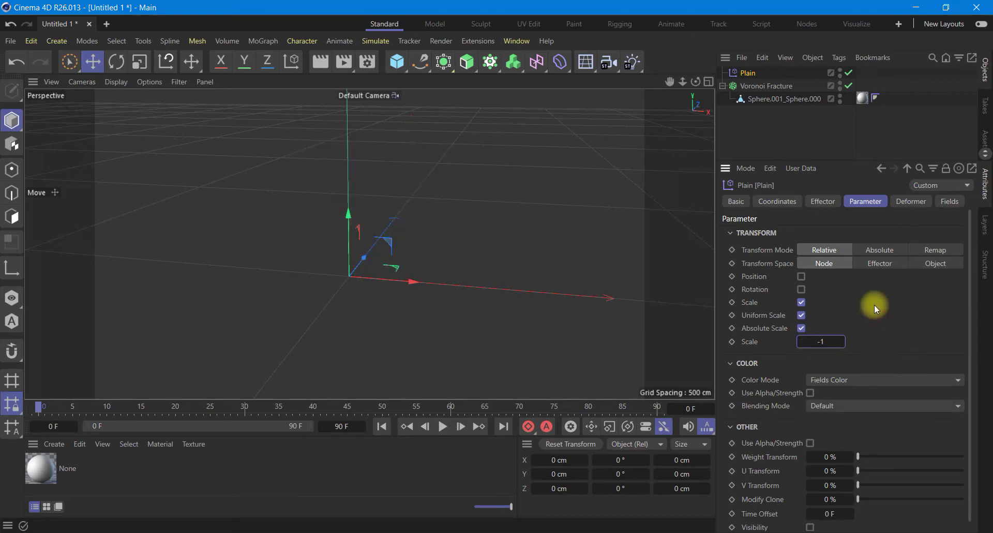
- Set Plain's Rotation P to -30° and Transform Space to Effector
{"action": "left_click", "coordinate": [801, 290]}
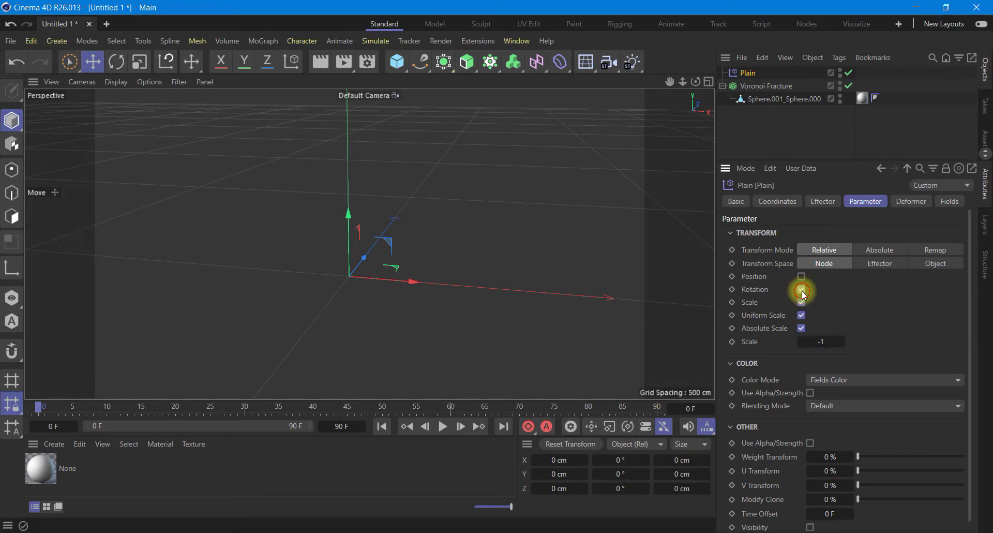
{"action": "left_click", "coordinate": [822, 317]}
{"action": "type", "text": "-"}
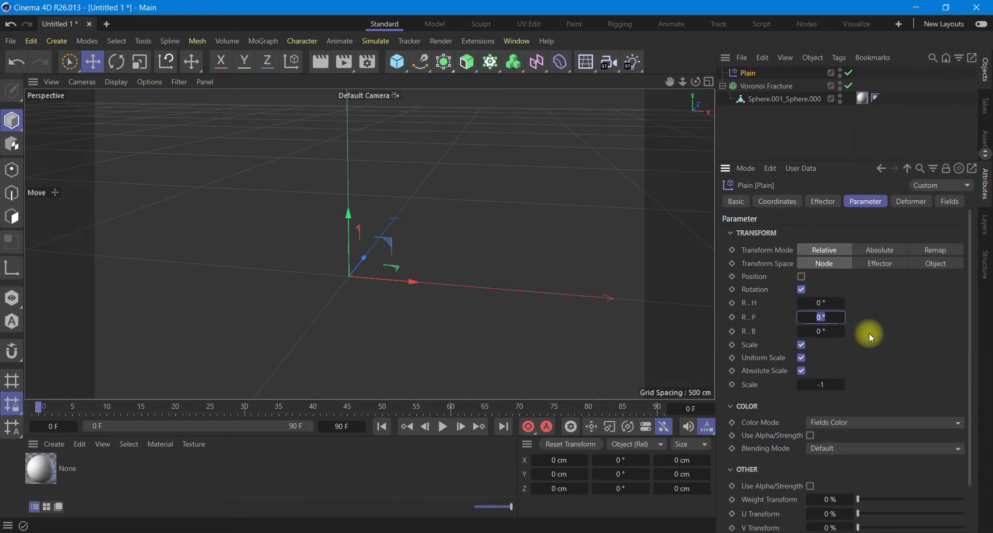
{"action": "type", "text": "30"}
{"action": "key", "text": "Return"}
{"action": "left_click", "coordinate": [886, 266]}
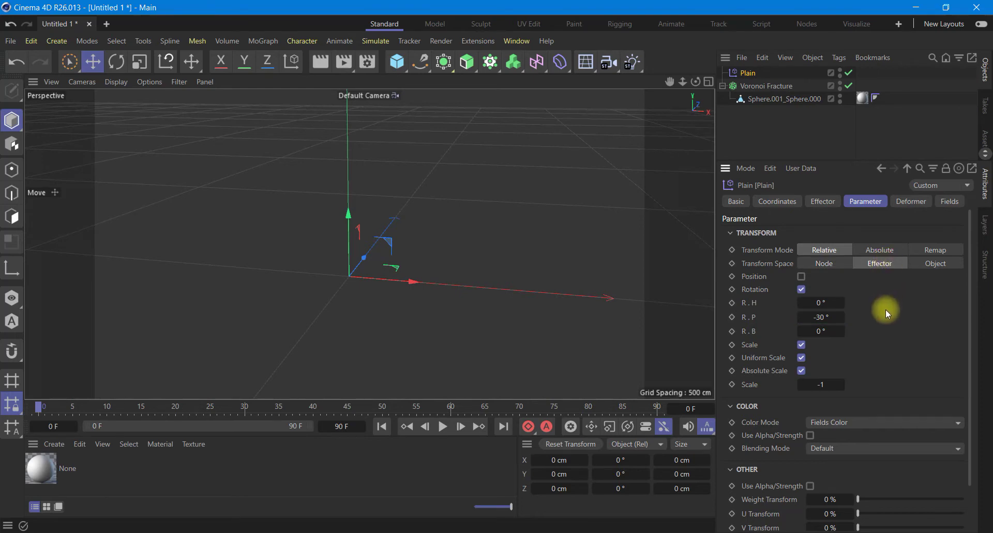
- Make sure Plain is checked in the Voronoi Fracture's Effectors list
{"action": "left_click", "coordinate": [822, 202]}
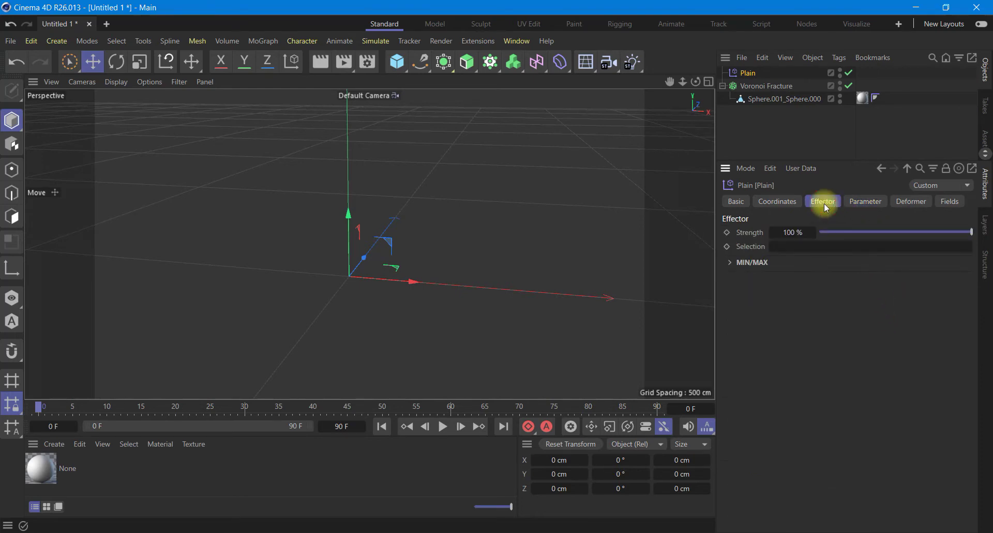
{"action": "left_click", "coordinate": [766, 87]}
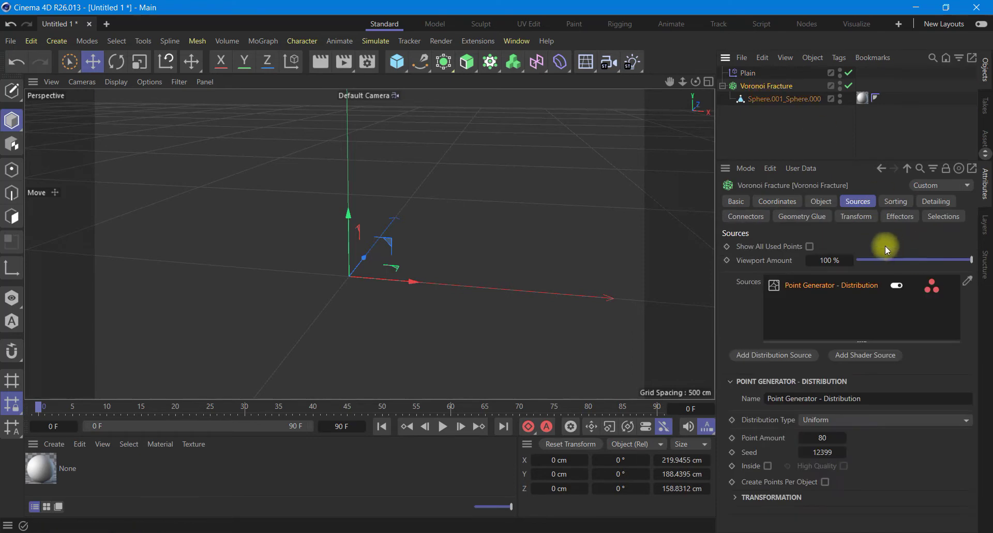
{"action": "left_click", "coordinate": [900, 217]}
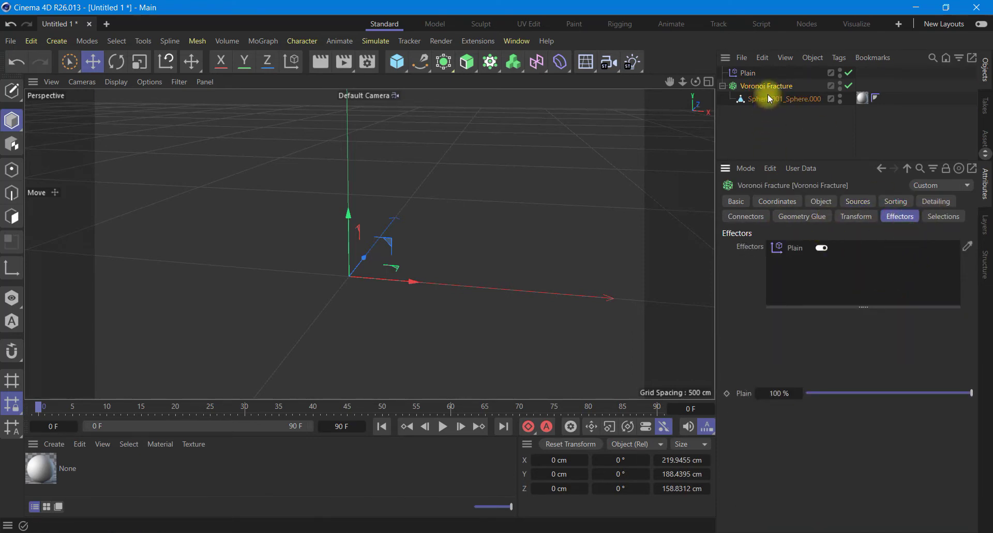
- Set the timeline end frame to 150 F
{"action": "left_click", "coordinate": [746, 72]}
{"action": "double_click", "coordinate": [341, 425]}
{"action": "type", "text": "150"}
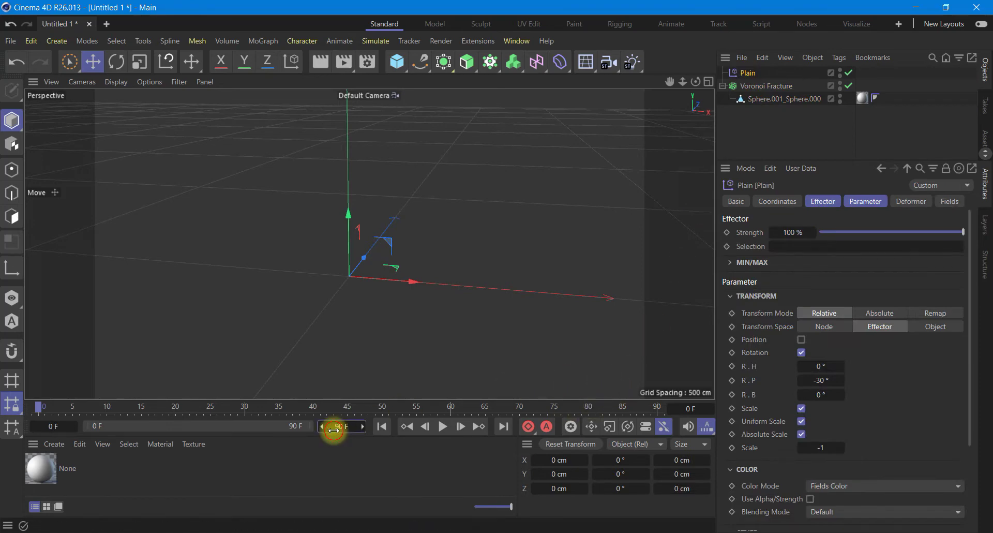
{"action": "left_click", "coordinate": [553, 247]}
{"action": "scroll", "coordinate": [340, 298], "scroll_direction": "down", "scroll_amount": 1}
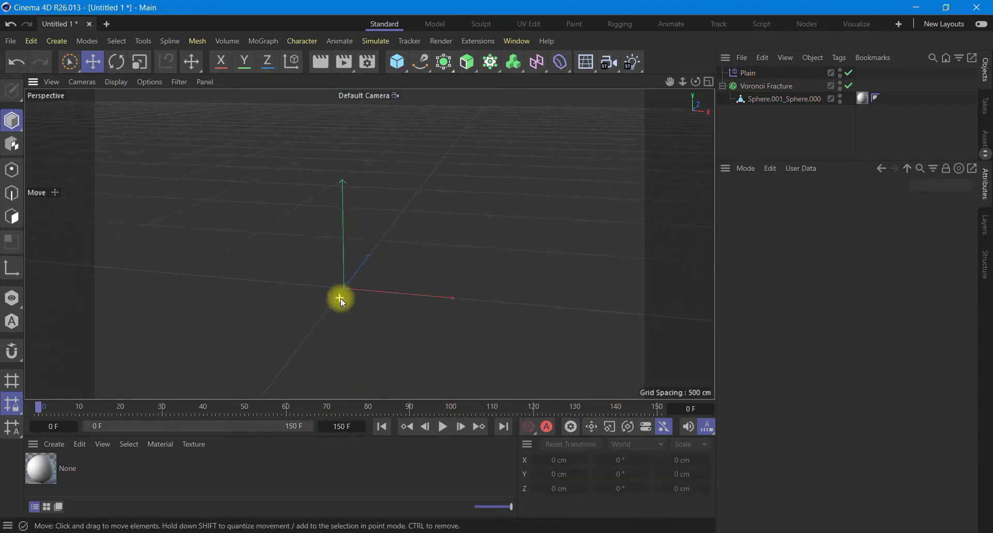
{"action": "scroll", "coordinate": [340, 298], "scroll_direction": "down", "scroll_amount": 1}
- Select the Plain effector and show its Fields settings
{"action": "left_click", "coordinate": [750, 87]}
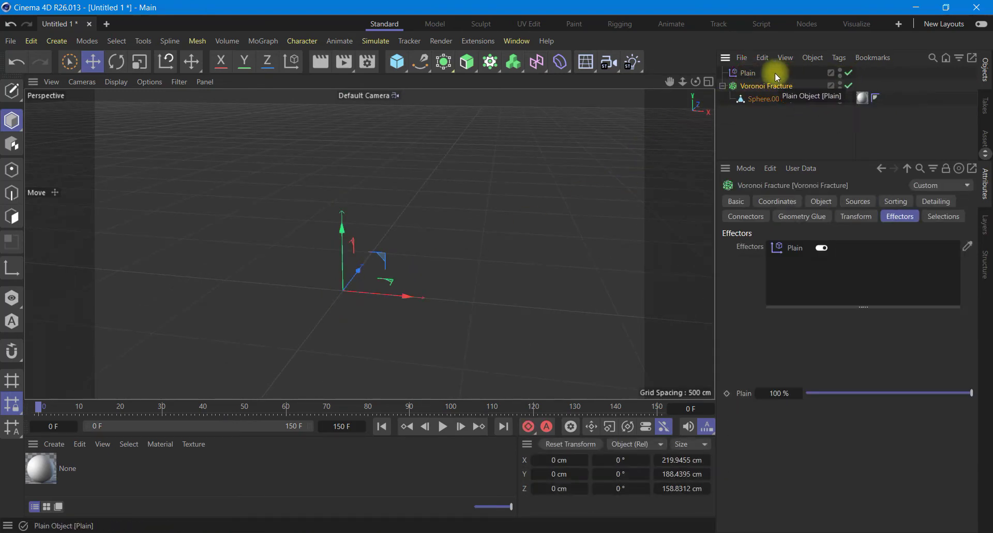
{"action": "left_click", "coordinate": [749, 73]}
{"action": "left_click", "coordinate": [949, 201]}
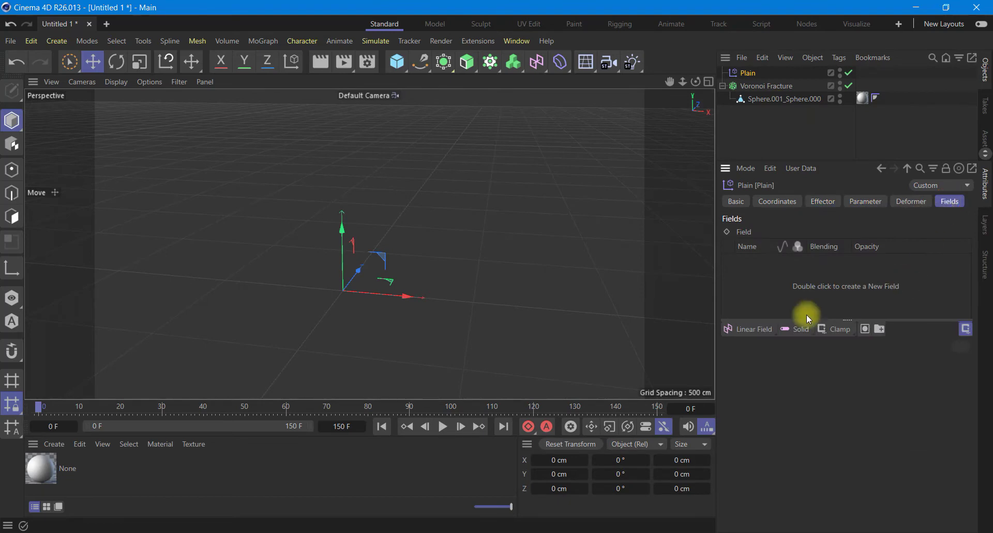
- Add a Linear Field to Plain and drag it along X to about 209 cm
{"action": "left_click", "coordinate": [752, 330]}
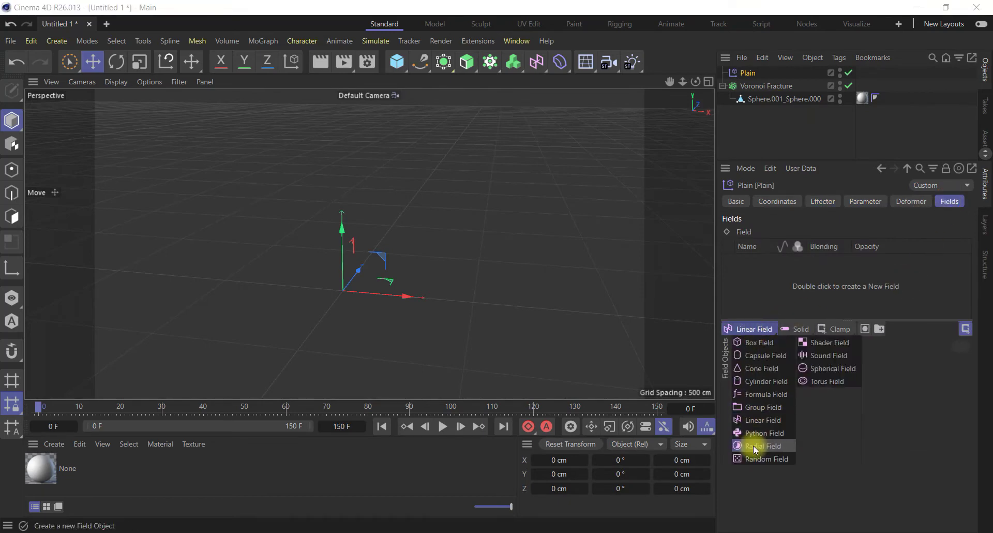
{"action": "left_click", "coordinate": [764, 420]}
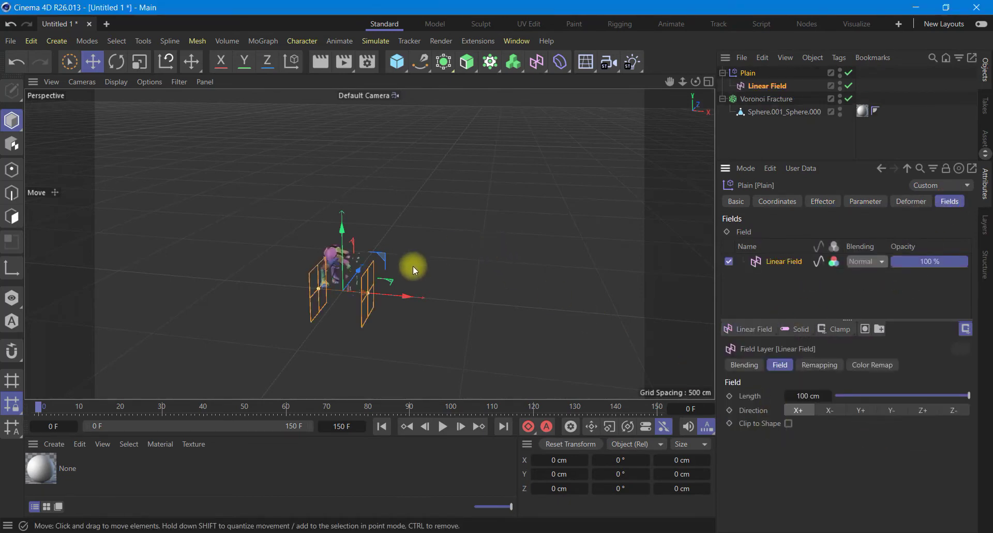
{"action": "scroll", "coordinate": [339, 273], "scroll_direction": "up", "scroll_amount": 3}
{"action": "scroll", "coordinate": [337, 289], "scroll_direction": "up", "scroll_amount": 3}
{"action": "scroll", "coordinate": [414, 331], "scroll_direction": "up", "scroll_amount": 4}
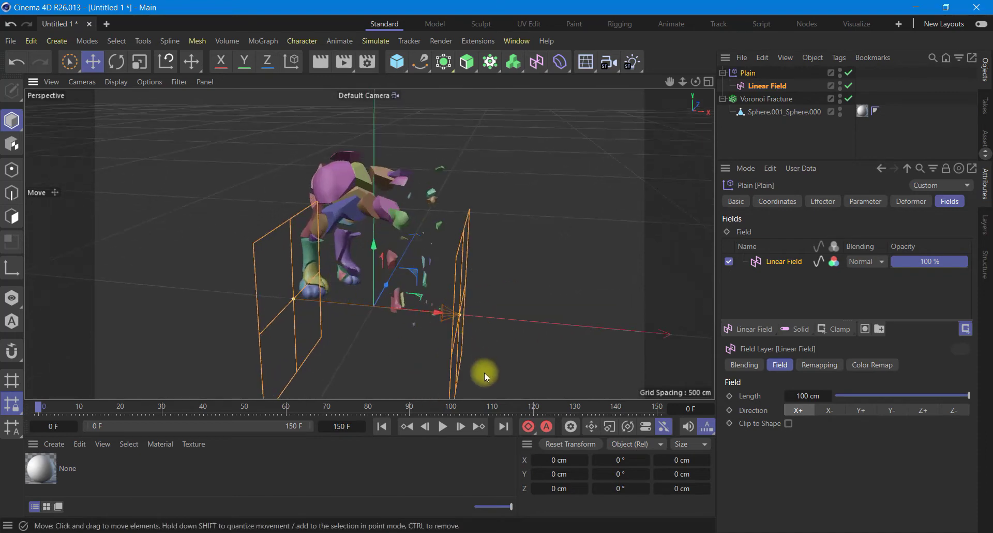
{"action": "left_click_drag", "start_coordinate": [418, 314], "coordinate": [619, 317]}
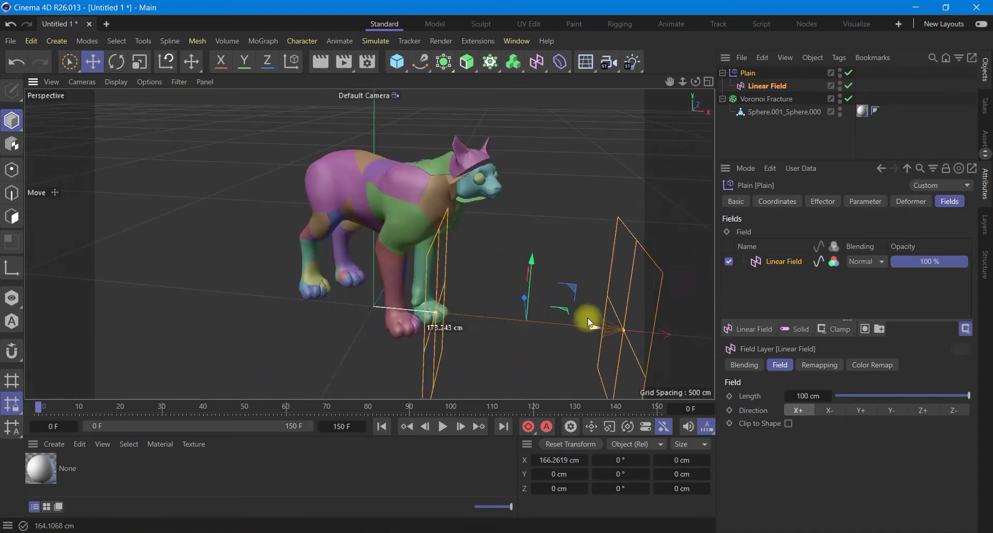
{"action": "mouse_move", "coordinate": [696, 81]}
{"action": "left_mouse_down"}
{"action": "mouse_move", "coordinate": [472, 269]}
{"action": "mouse_move", "coordinate": [461, 264]}
{"action": "left_mouse_up"}
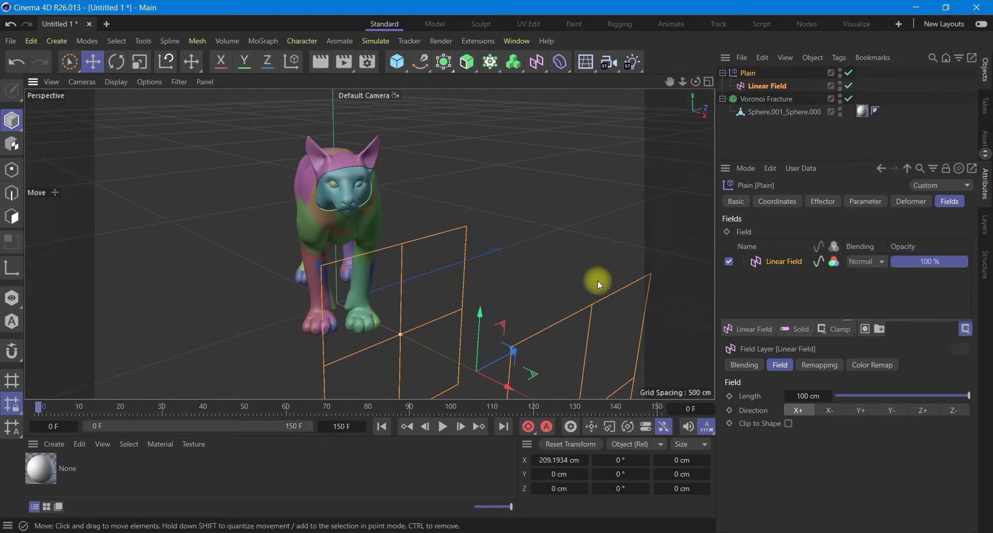
- Point the Linear Field's direction along Y+
{"action": "left_click", "coordinate": [866, 410]}
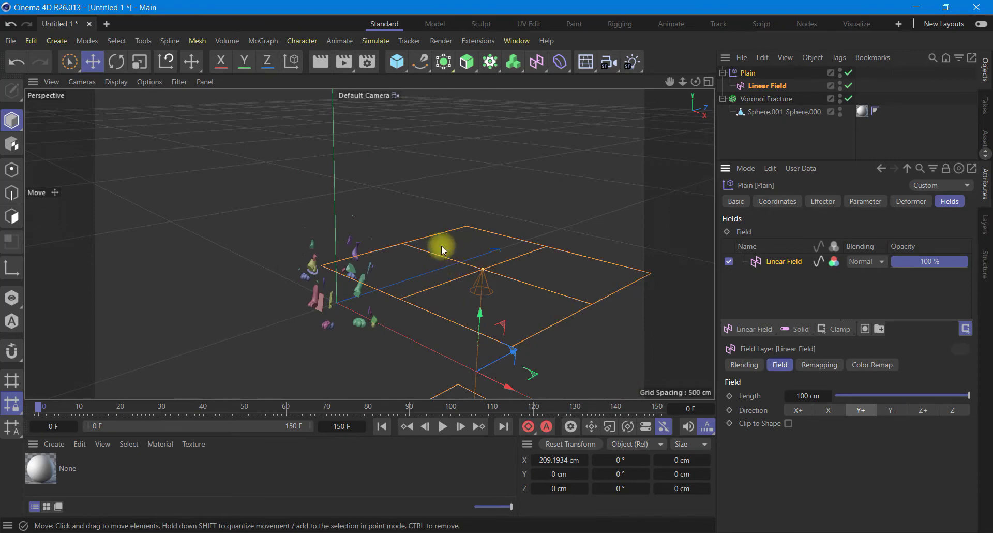
{"action": "scroll", "coordinate": [442, 249], "scroll_direction": "down", "scroll_amount": 5}
{"action": "scroll", "coordinate": [436, 235], "scroll_direction": "down", "scroll_amount": 3}
{"action": "type", "text": "70"}
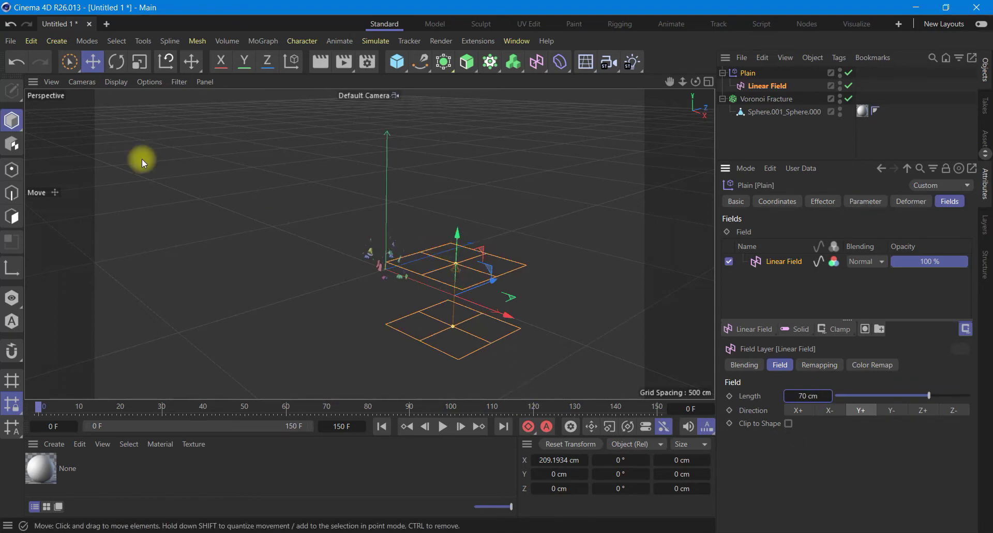
- Tilt the Linear Field about 36° and raise it above the lynx to Y ≈ 327 cm
{"action": "left_click", "coordinate": [117, 62]}
{"action": "left_click_drag", "start_coordinate": [467, 263], "coordinate": [488, 281]}
{"action": "left_click", "coordinate": [94, 62]}
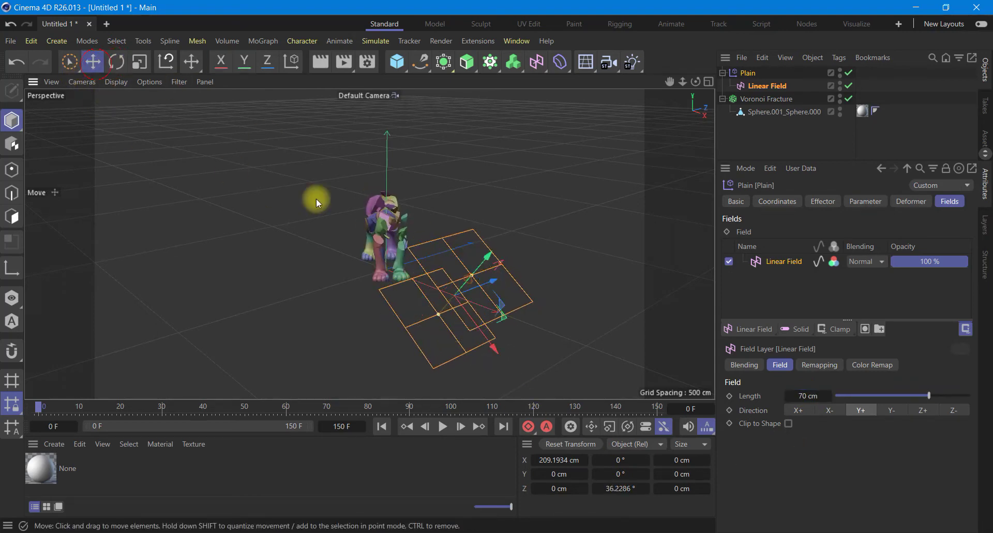
{"action": "mouse_move", "coordinate": [489, 356]}
{"action": "left_mouse_down"}
{"action": "mouse_move", "coordinate": [470, 327]}
{"action": "mouse_move", "coordinate": [479, 112]}
{"action": "mouse_move", "coordinate": [400, 238]}
{"action": "mouse_move", "coordinate": [450, 140]}
{"action": "mouse_move", "coordinate": [485, 105]}
{"action": "mouse_move", "coordinate": [481, 115]}
{"action": "left_mouse_up"}
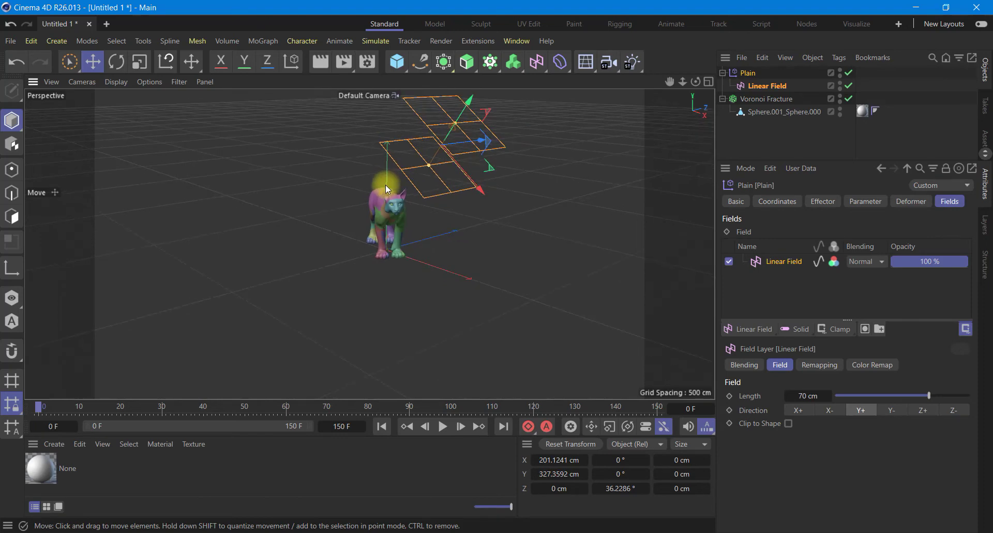
{"action": "left_click_drag", "start_coordinate": [669, 81], "coordinate": [488, 302]}
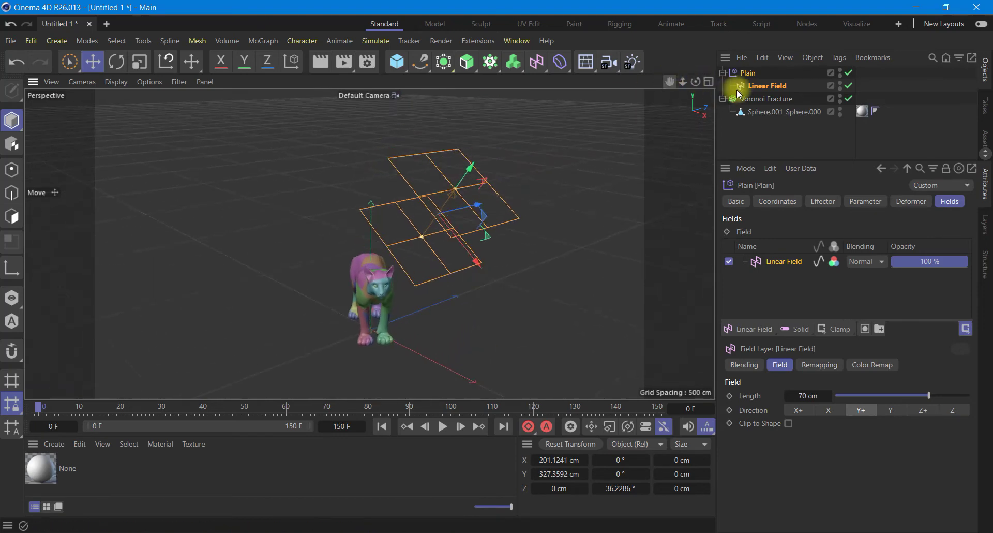
- Set the Plain effector's Z scale to 0.5 and raise the Linear Field above the lynx
{"action": "left_click", "coordinate": [744, 73]}
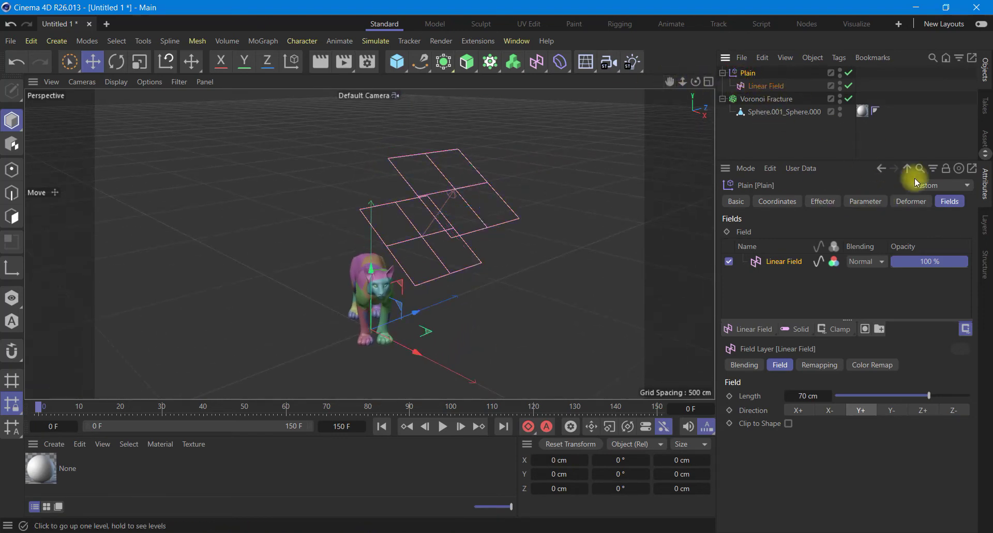
{"action": "left_click", "coordinate": [789, 202]}
{"action": "type", "text": "0.5"}
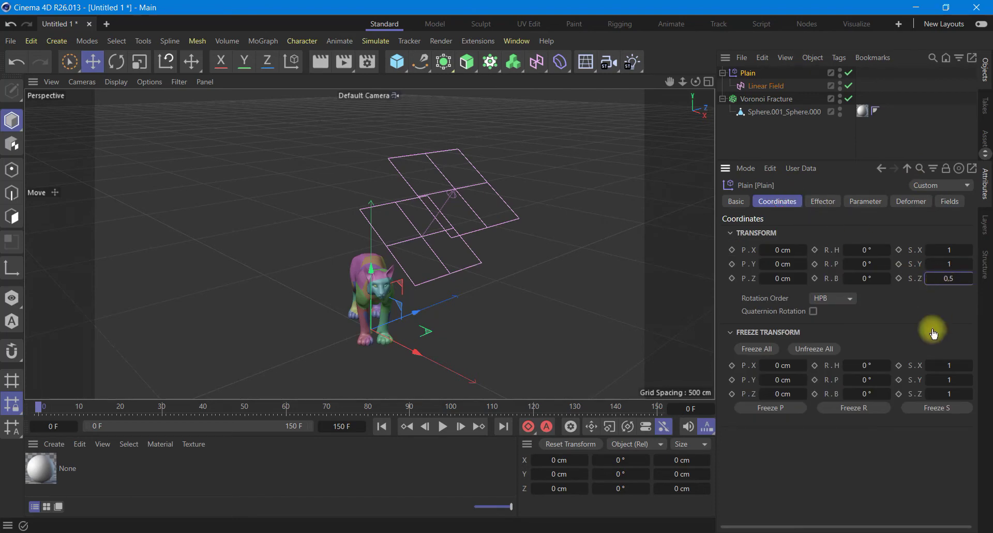
{"action": "left_click", "coordinate": [931, 331]}
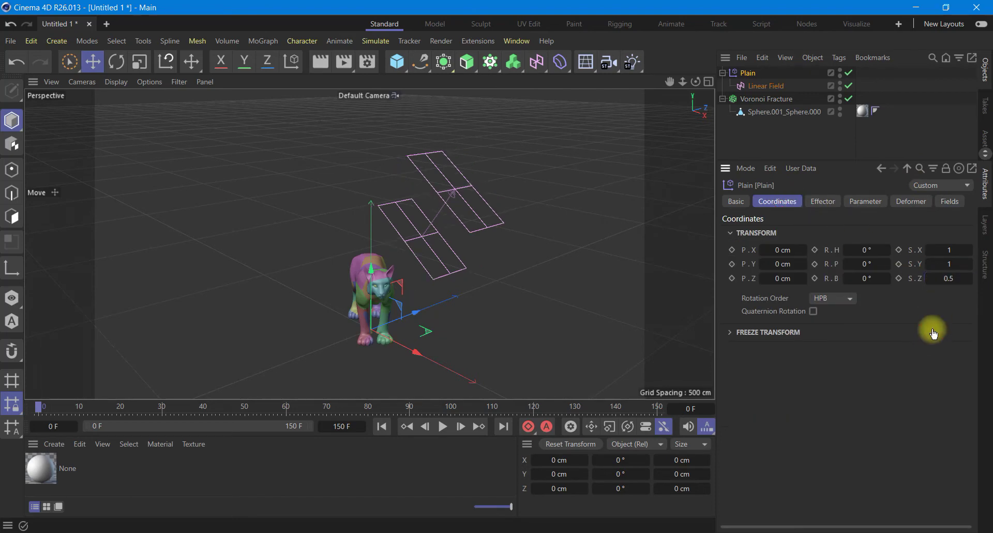
{"action": "left_click", "coordinate": [765, 86]}
{"action": "mouse_move", "coordinate": [471, 164]}
{"action": "left_mouse_down"}
{"action": "mouse_move", "coordinate": [344, 303]}
{"action": "mouse_move", "coordinate": [498, 124]}
{"action": "mouse_move", "coordinate": [460, 182]}
{"action": "mouse_move", "coordinate": [489, 155]}
{"action": "left_mouse_up"}
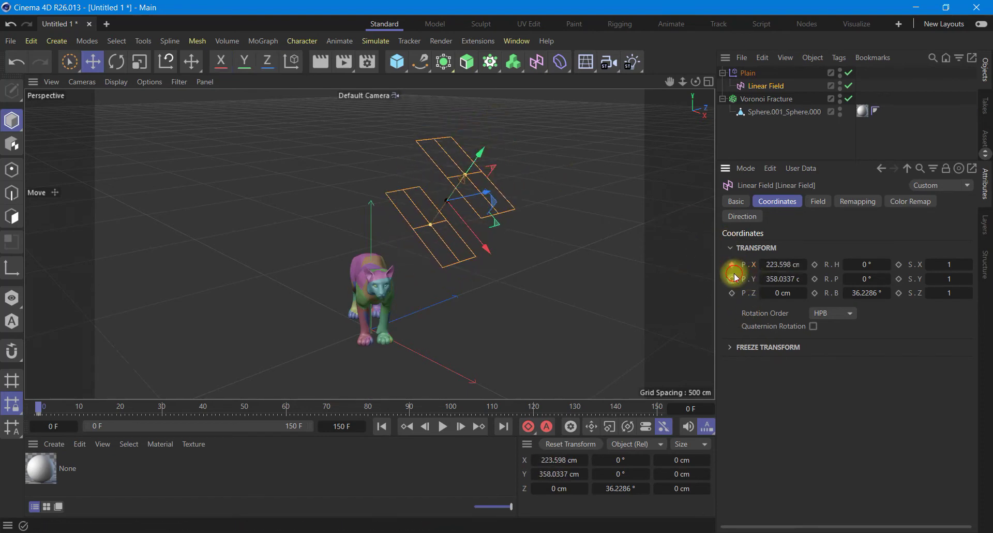
- At frame 150, move the Linear Field down past the lynx and keyframe its position
{"action": "left_click_drag", "start_coordinate": [37, 408], "coordinate": [657, 408]}
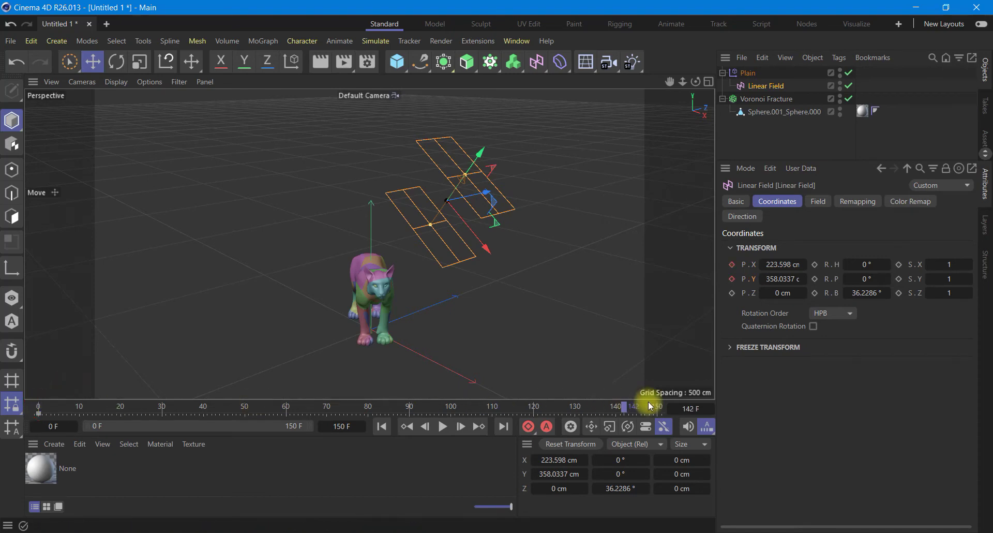
{"action": "left_click_drag", "start_coordinate": [482, 153], "coordinate": [417, 219]}
{"action": "mouse_move", "coordinate": [498, 266]}
{"action": "left_mouse_down", "text": "alt"}
{"action": "mouse_move", "coordinate": [527, 255]}
{"action": "mouse_move", "coordinate": [519, 269]}
{"action": "left_mouse_up", "text": "alt"}
{"action": "left_click_drag", "start_coordinate": [486, 192], "coordinate": [395, 301]}
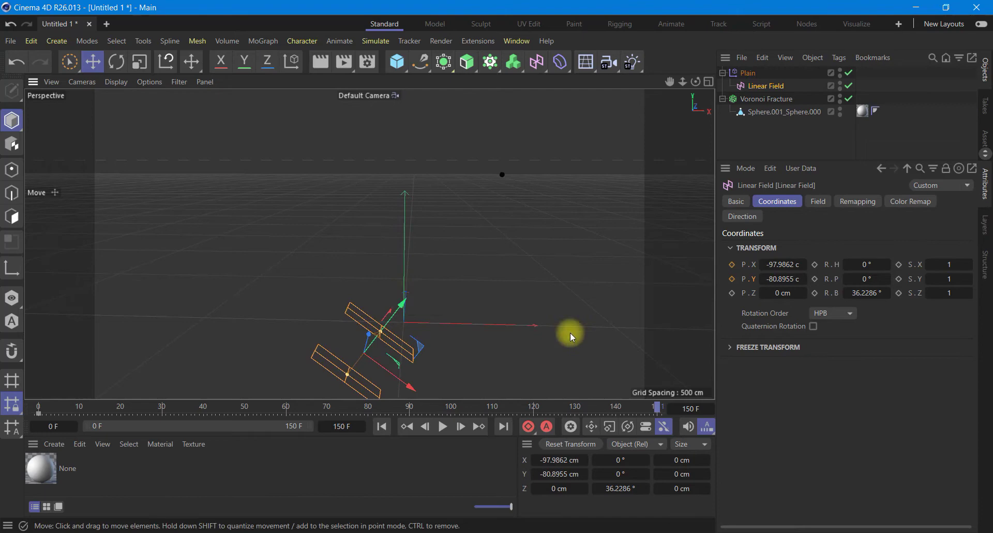
{"action": "left_click", "coordinate": [731, 264]}
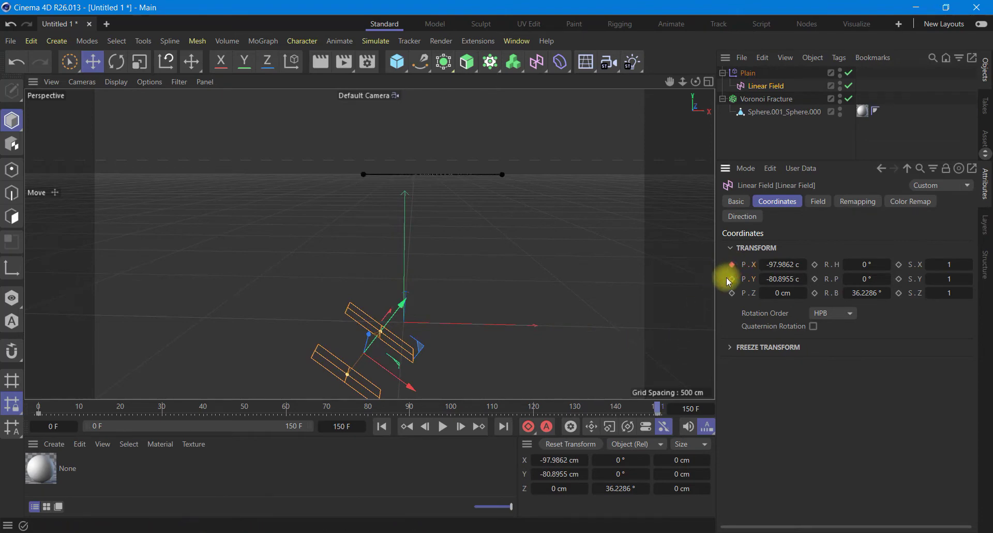
- Rewind and preview the field's sweep, then reframe the view around the lynx
{"action": "left_click", "coordinate": [381, 426]}
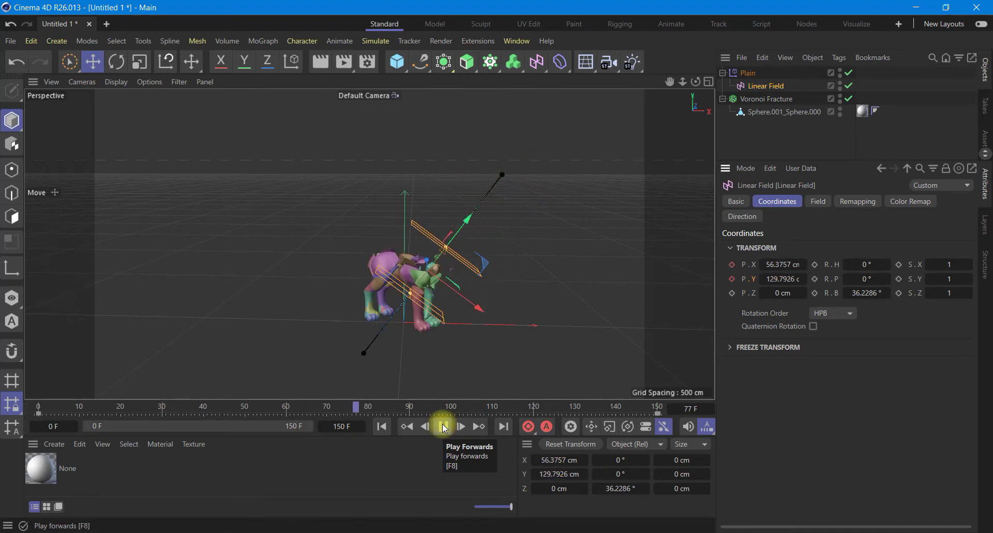
{"action": "left_click", "coordinate": [383, 426]}
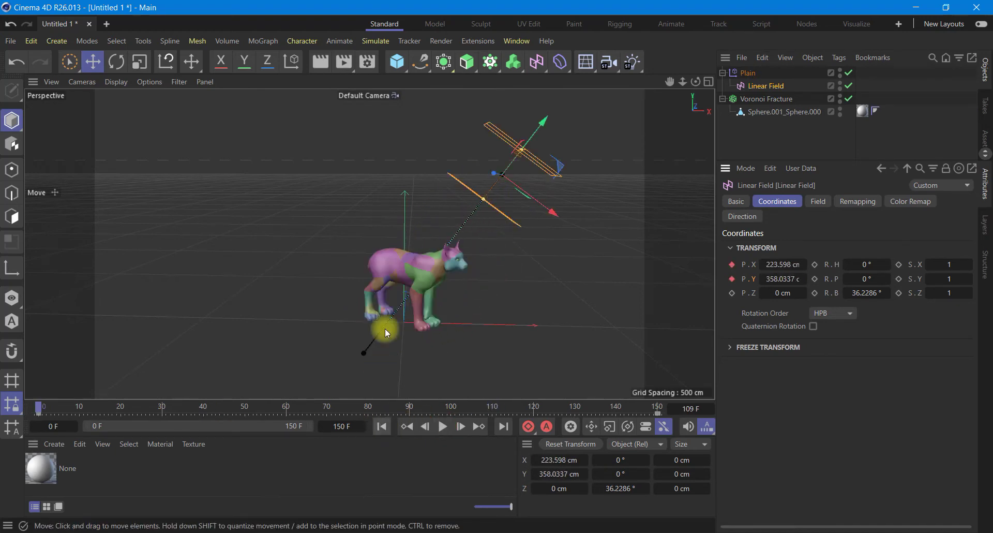
{"action": "scroll", "coordinate": [417, 247], "scroll_direction": "up", "scroll_amount": 3}
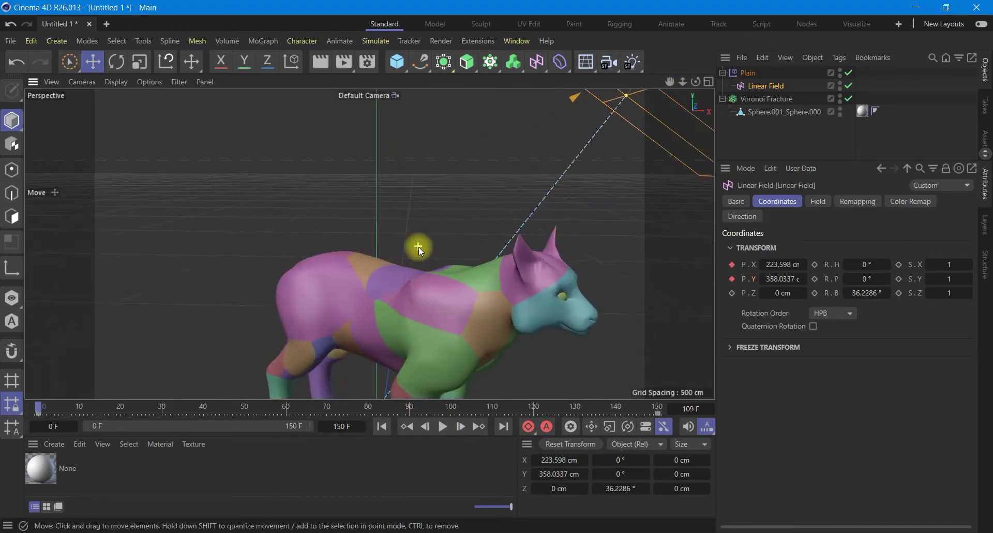
{"action": "mouse_move", "coordinate": [670, 81]}
{"action": "left_mouse_down"}
{"action": "mouse_move", "coordinate": [494, 282]}
{"action": "mouse_move", "coordinate": [499, 255]}
{"action": "left_mouse_up"}
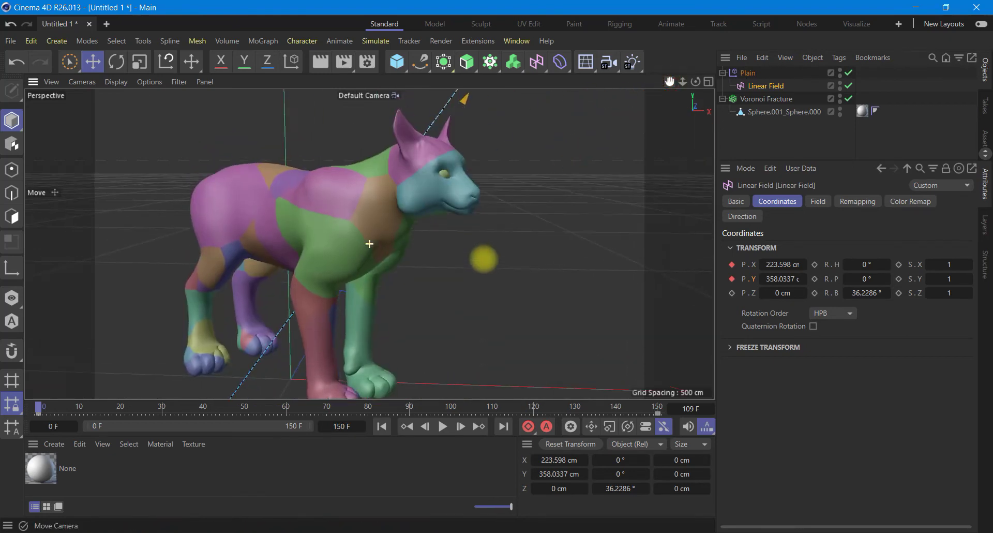
{"action": "mouse_move", "coordinate": [695, 82]}
{"action": "left_mouse_down"}
{"action": "mouse_move", "coordinate": [490, 268]}
{"action": "mouse_move", "coordinate": [406, 231]}
{"action": "left_mouse_up"}
{"action": "scroll", "coordinate": [402, 231], "scroll_direction": "down", "scroll_amount": 4}
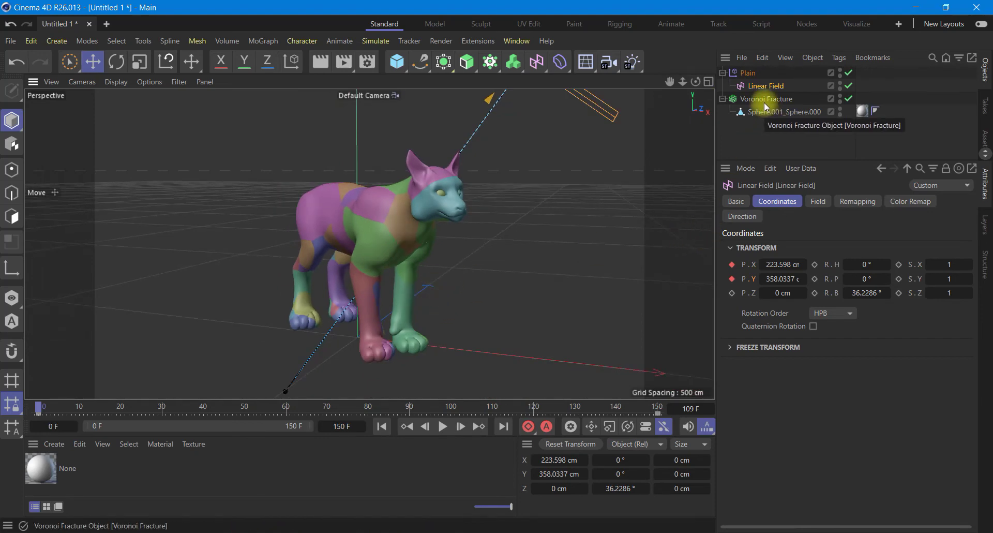
- Add a Floor object and hide it in both viewport and render
{"action": "left_click", "coordinate": [590, 71]}
{"action": "left_click", "coordinate": [620, 81]}
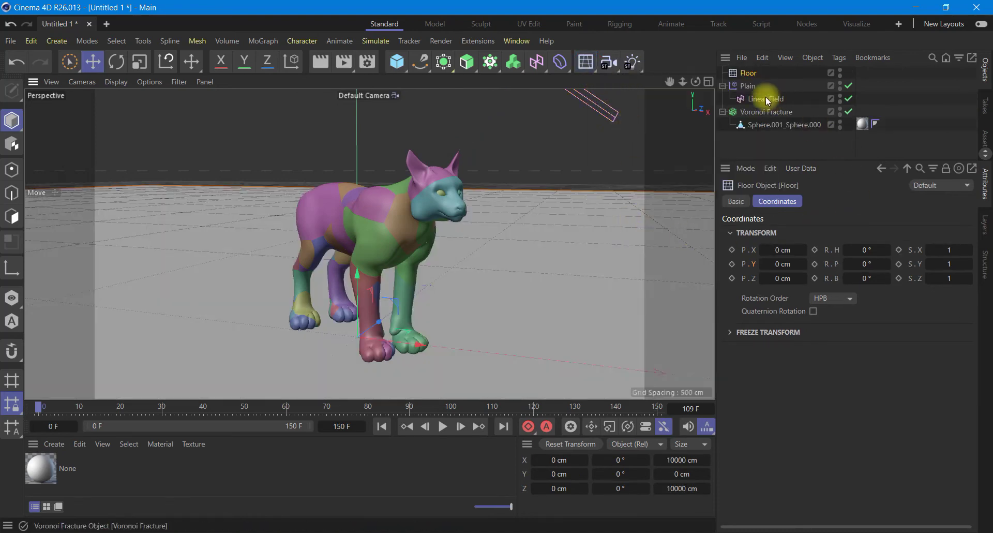
{"action": "left_click", "coordinate": [840, 70]}
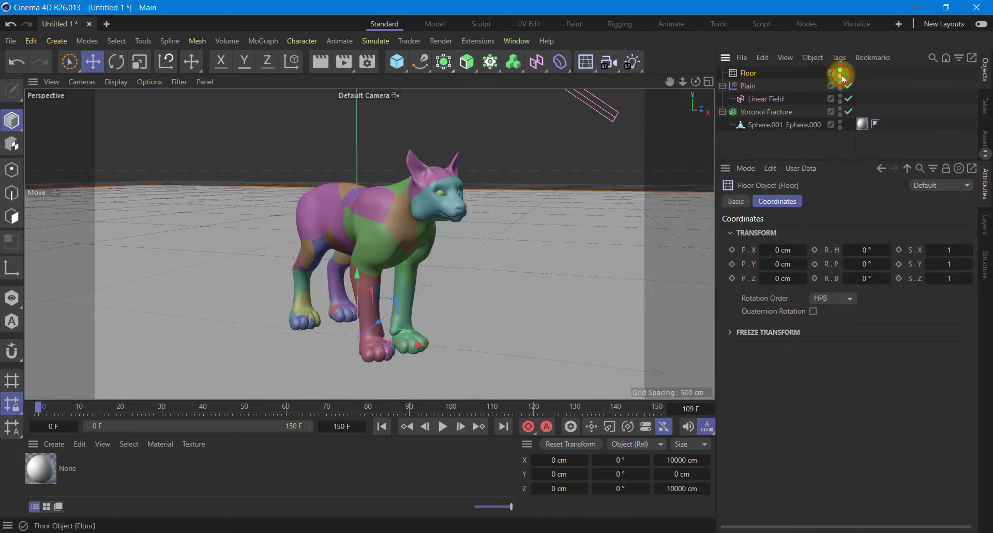
{"action": "left_click", "coordinate": [840, 71]}
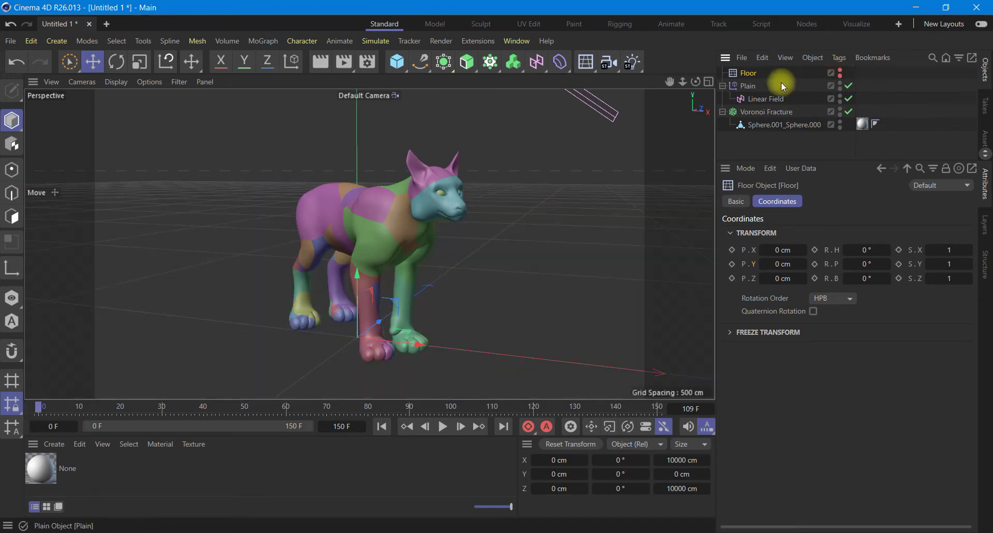
- Give the Floor a Bullet Collider Body tag
{"action": "right_click", "coordinate": [748, 75]}
{"action": "mouse_move", "coordinate": [785, 51]}
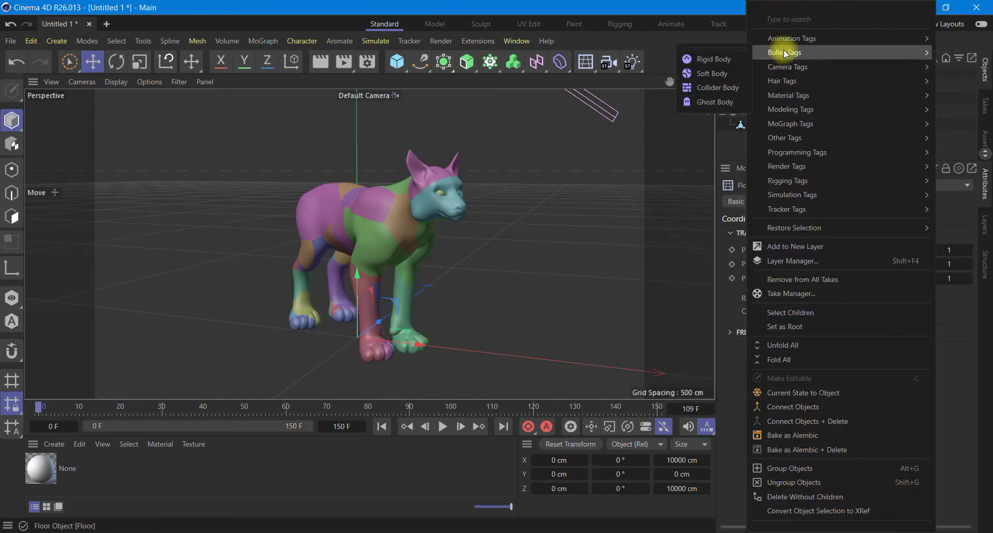
{"action": "left_click", "coordinate": [718, 87]}
{"action": "left_click", "coordinate": [761, 112]}
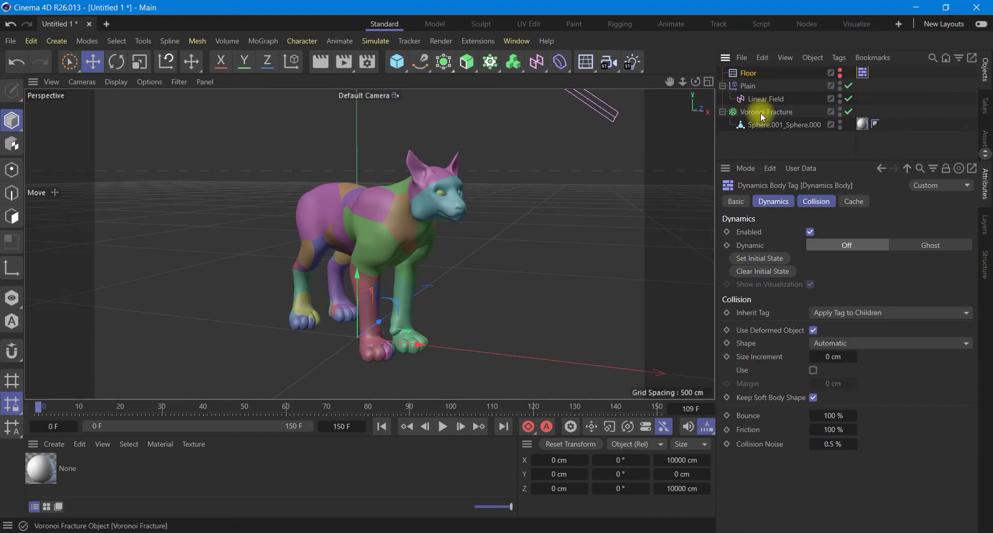
- Add a Rigid Body tag to the Voronoi Fracture with Trigger set to At Velocity Peak
{"action": "right_click", "coordinate": [762, 117]}
{"action": "mouse_move", "coordinate": [799, 52]}
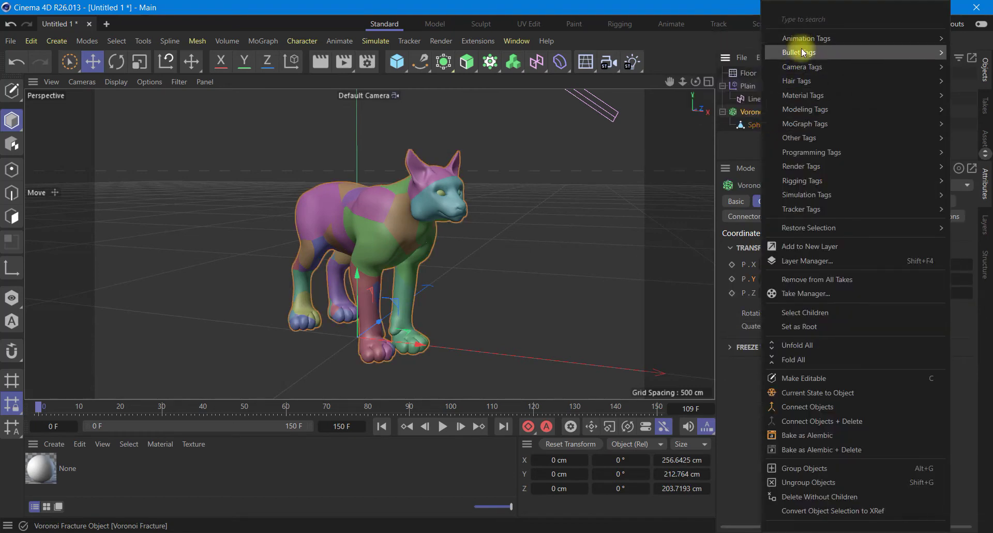
{"action": "left_click", "coordinate": [729, 59]}
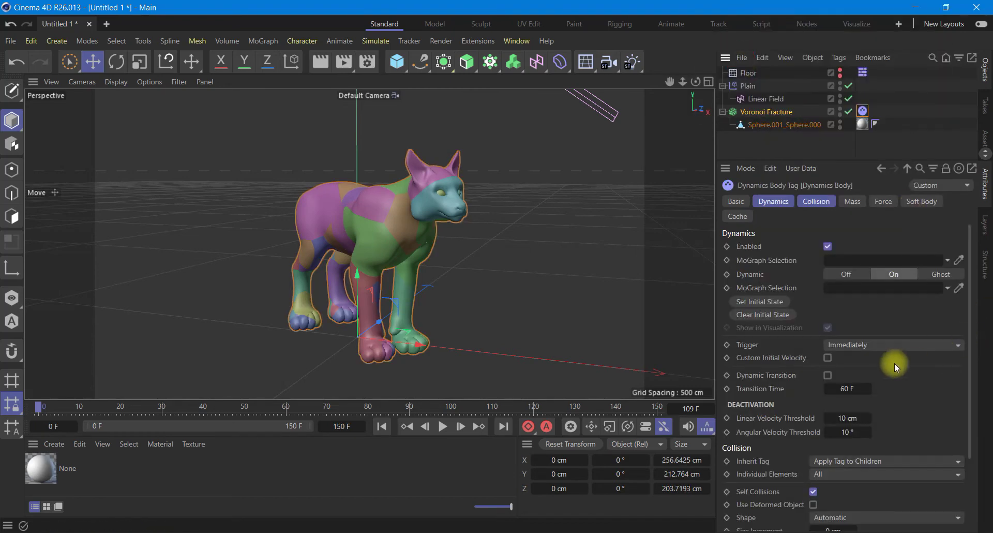
{"action": "left_click", "coordinate": [867, 344]}
{"action": "left_click", "coordinate": [871, 378]}
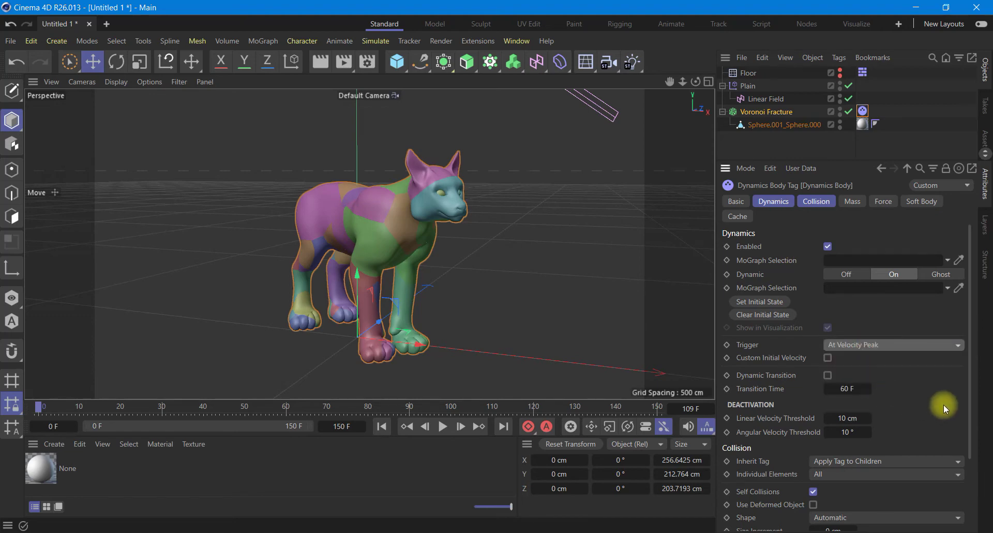
- Play the simulation from the start to watch the fragments, then rewind to frame 0
{"action": "left_click", "coordinate": [377, 425]}
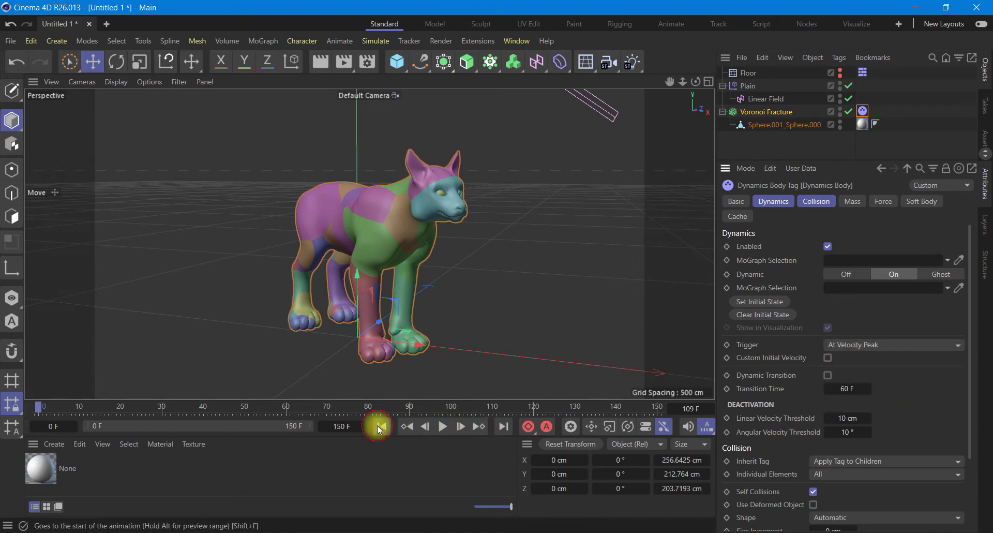
{"action": "left_click", "coordinate": [446, 426]}
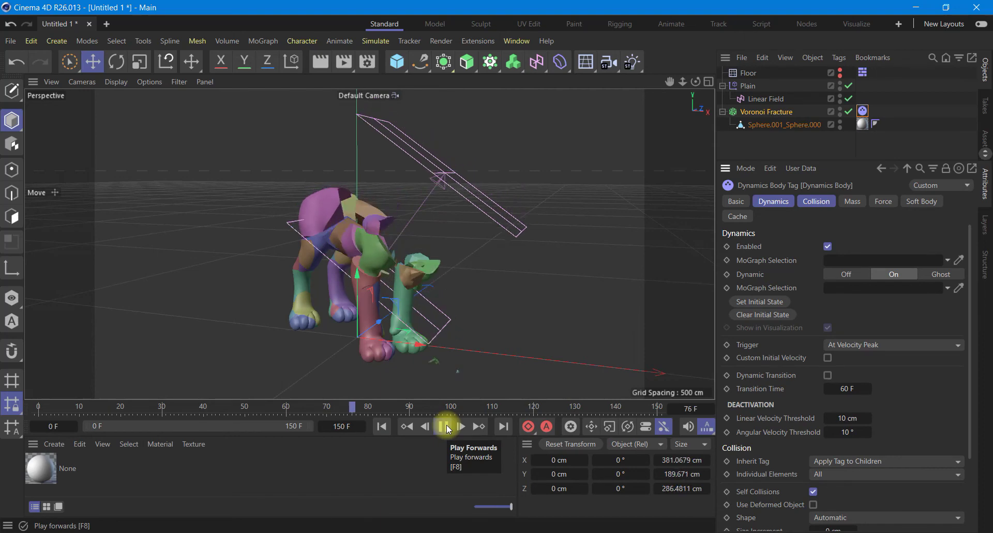
{"action": "left_click", "coordinate": [446, 426]}
{"action": "left_click", "coordinate": [382, 425]}
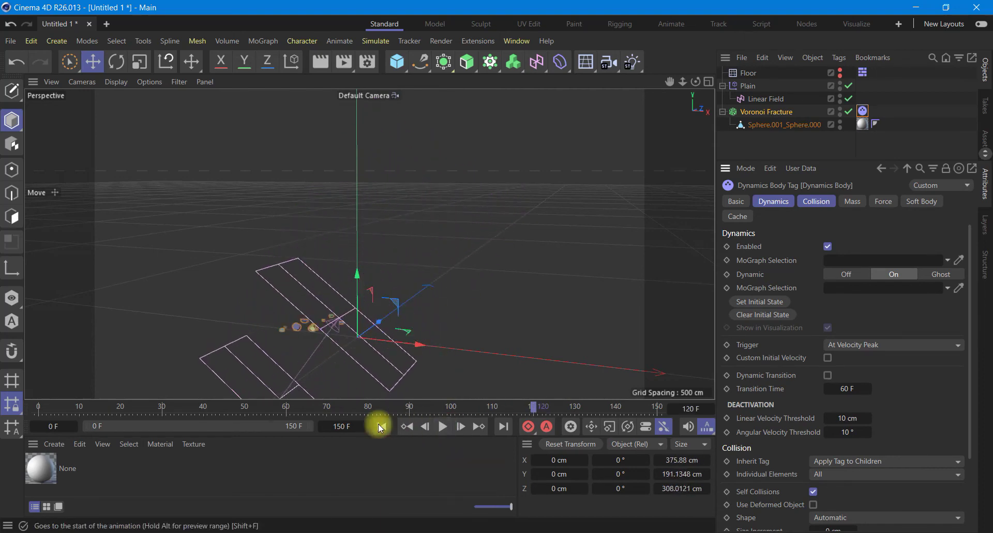
{"action": "left_click", "coordinate": [766, 99]}
- Set the Linear Field's Remapping Max to 12% and play the animation to preview it
{"action": "left_click", "coordinate": [856, 201]}
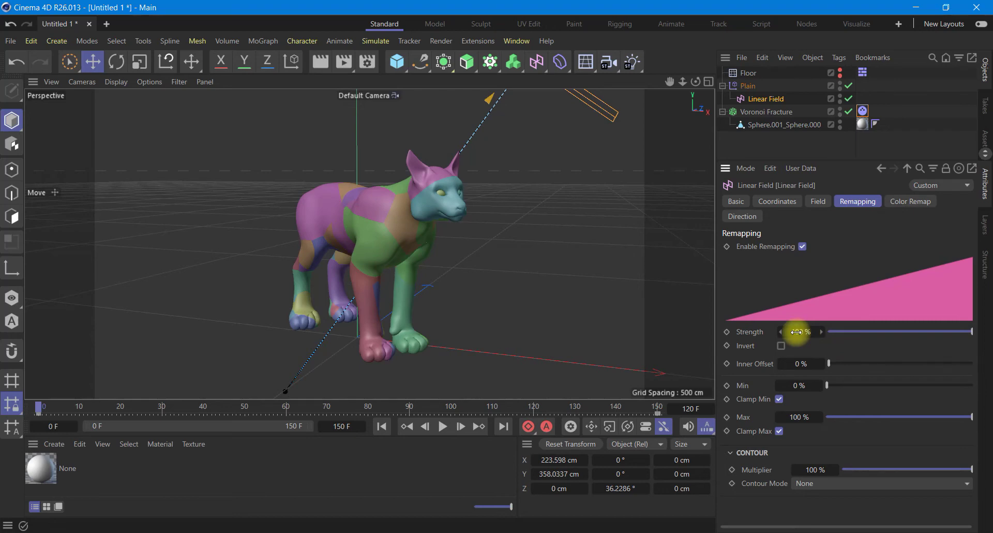
{"action": "left_click", "coordinate": [799, 417]}
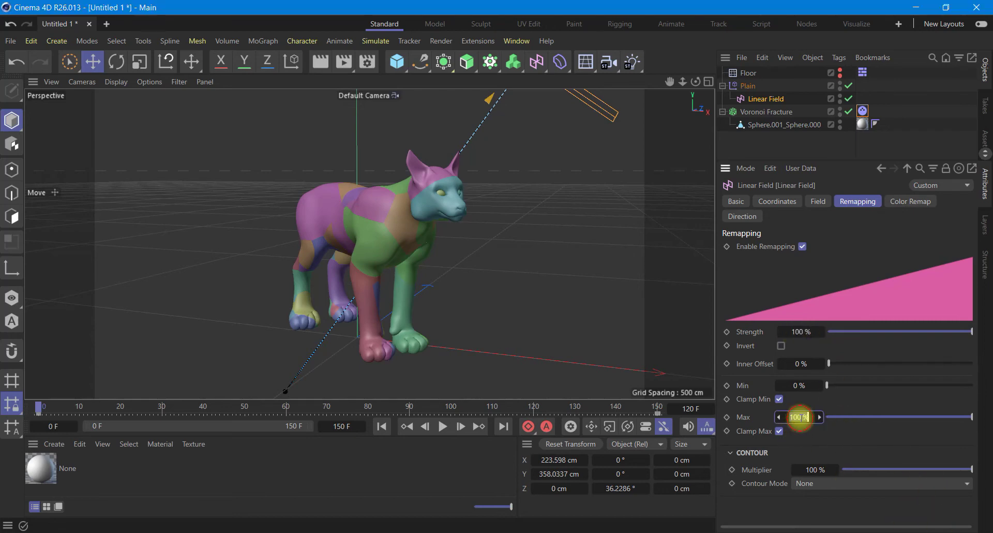
{"action": "type", "text": "12"}
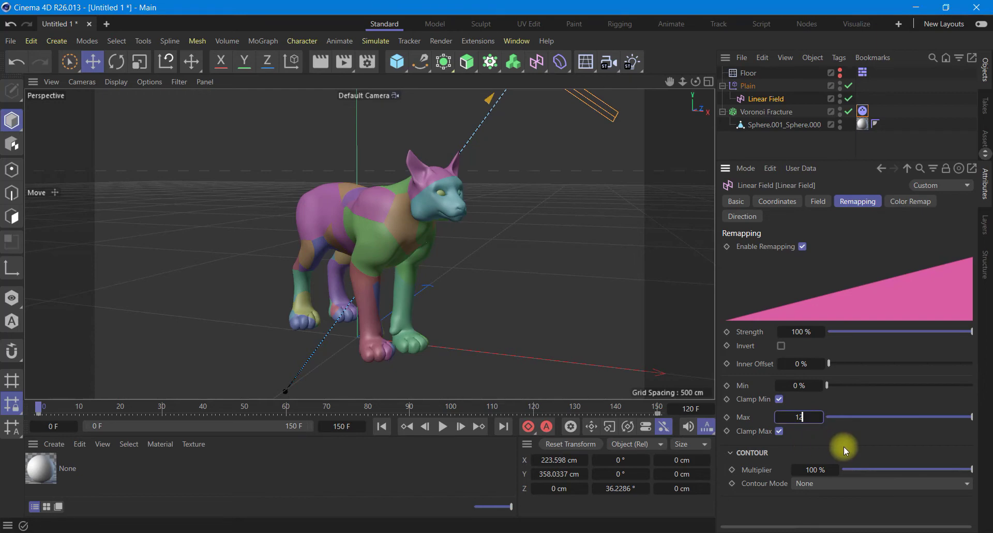
{"action": "left_click", "coordinate": [846, 445]}
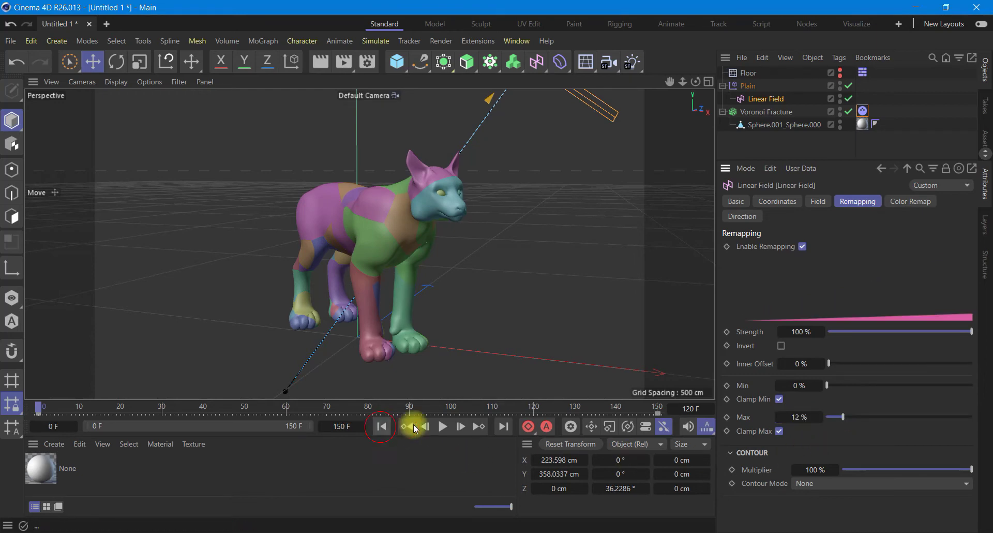
{"action": "left_click", "coordinate": [444, 427]}
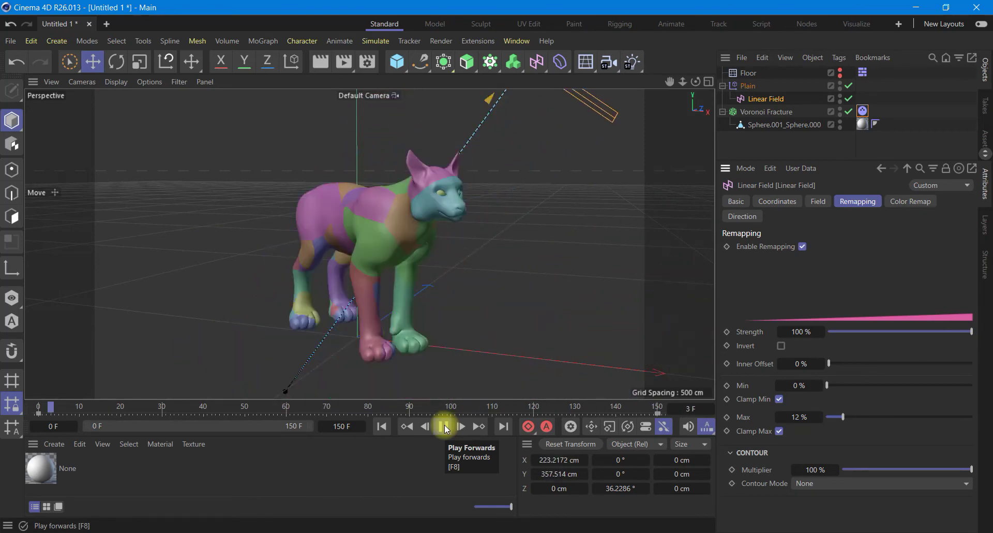
- Stop playback and turn off Colorize Fragments on the Voronoi Fracture
{"action": "left_click", "coordinate": [446, 428]}
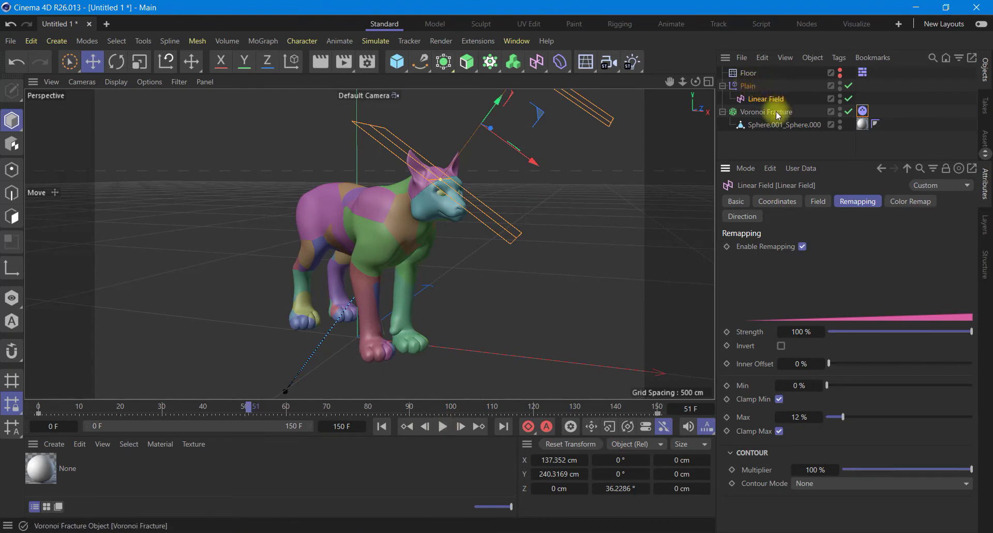
{"action": "left_click", "coordinate": [756, 113]}
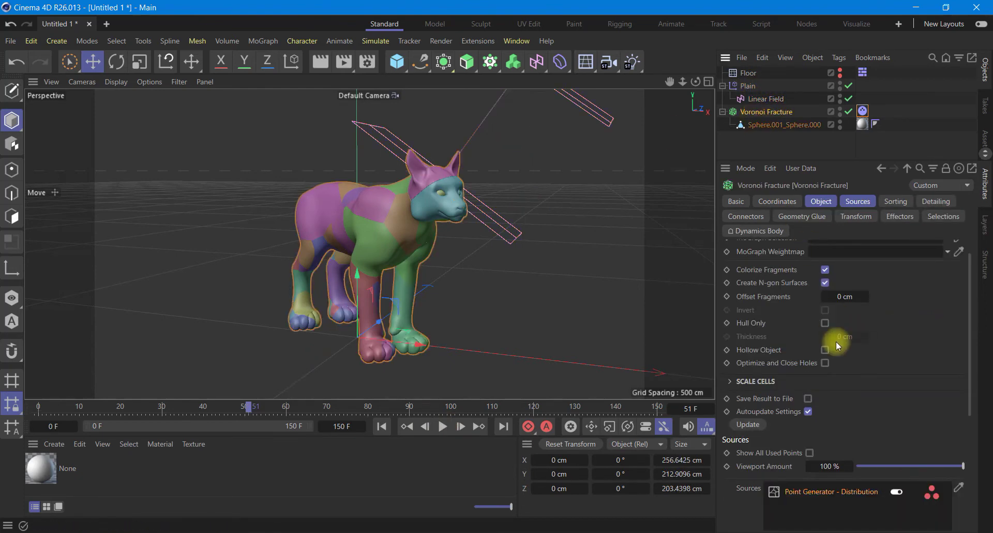
{"action": "left_click", "coordinate": [825, 269]}
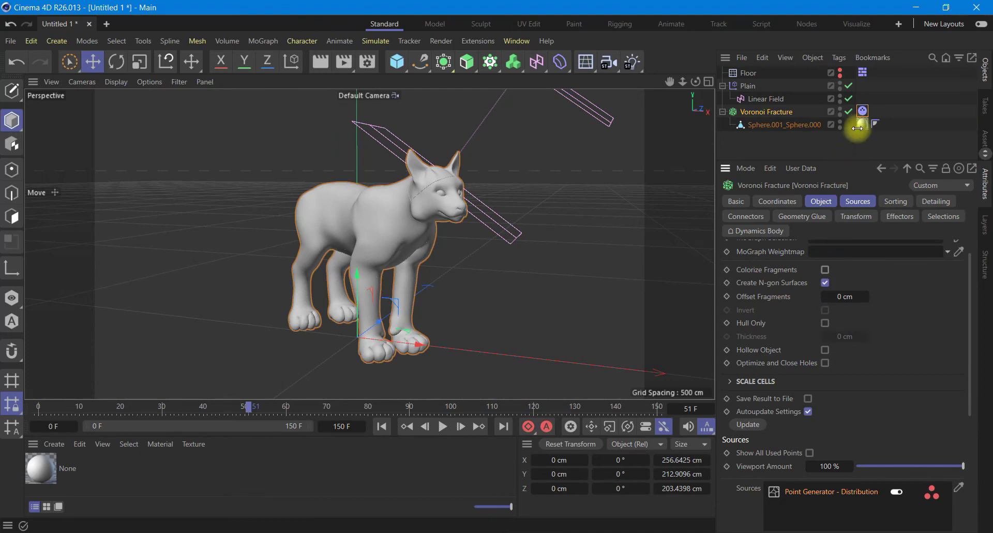
- Switch the material from Color to Luminance with hue 185° and saturation 50%
{"action": "double_click", "coordinate": [32, 467]}
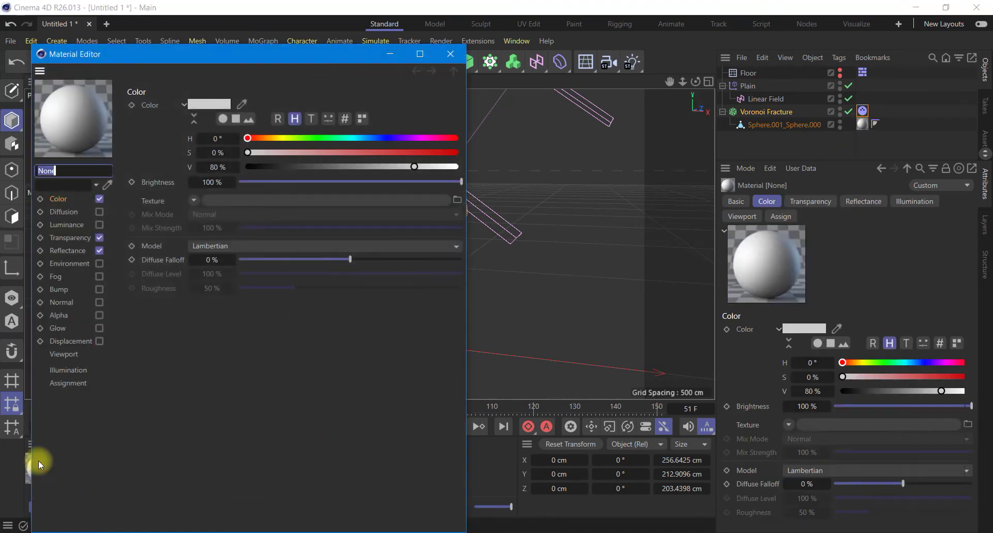
{"action": "left_click", "coordinate": [98, 198]}
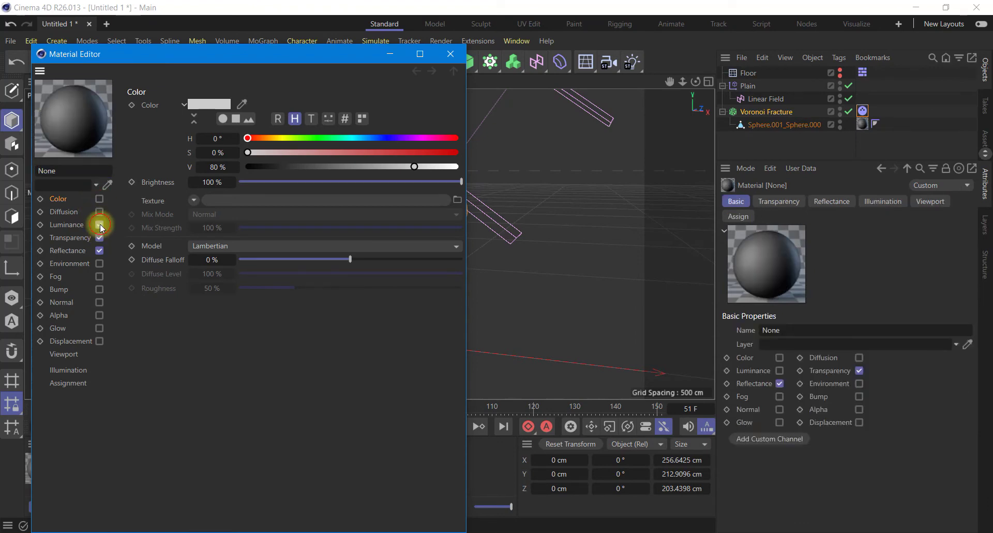
{"action": "left_click", "coordinate": [99, 225]}
{"action": "left_click", "coordinate": [353, 138]}
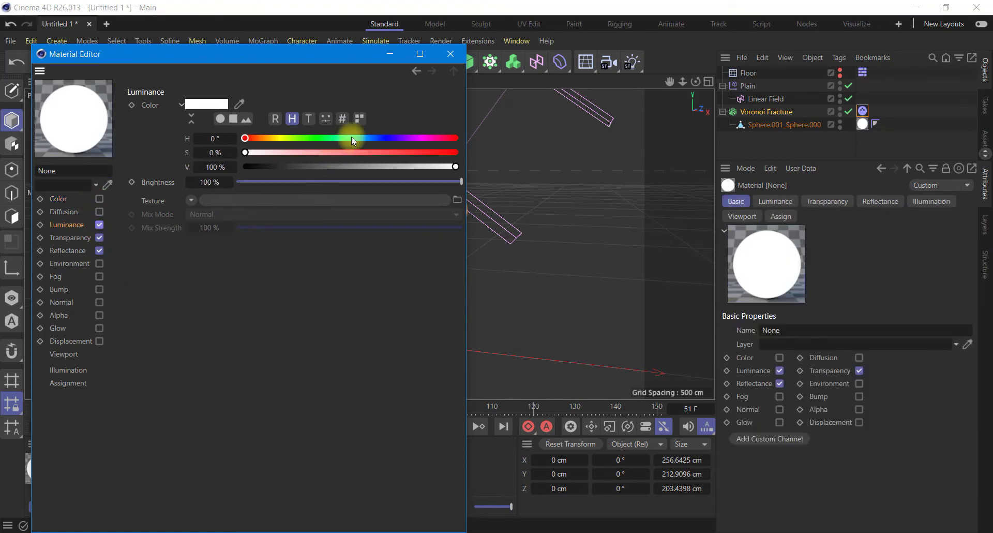
{"action": "left_click", "coordinate": [352, 152]}
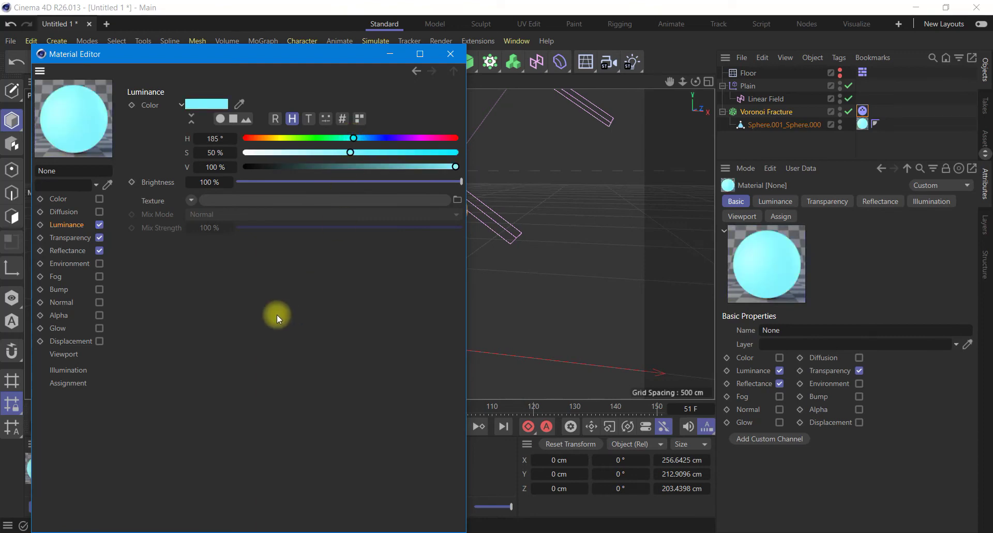
- Load a MoGraph Color Shader as the luminance texture and close the material editor
{"action": "left_click", "coordinate": [189, 200]}
{"action": "mouse_move", "coordinate": [225, 449]}
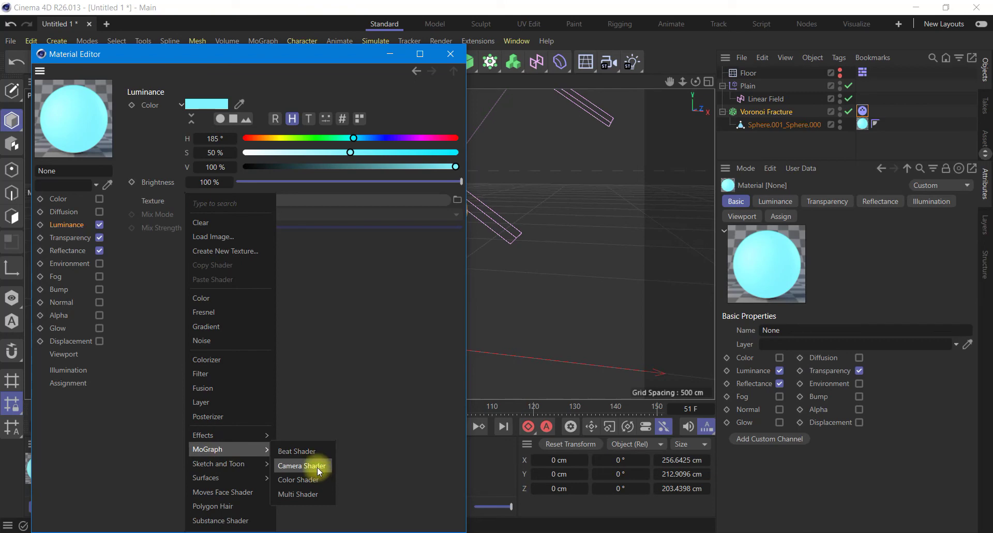
{"action": "left_click", "coordinate": [314, 480]}
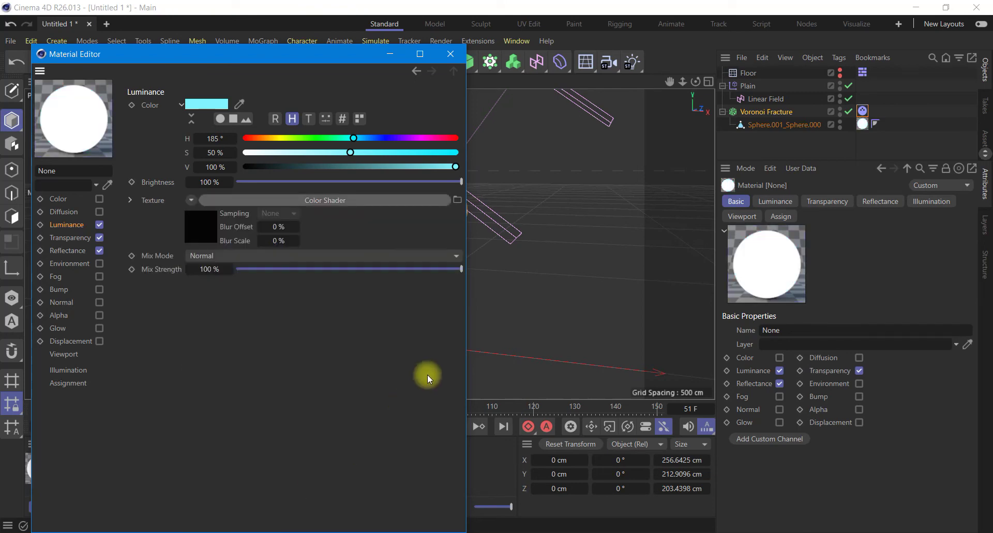
{"action": "left_click", "coordinate": [450, 53]}
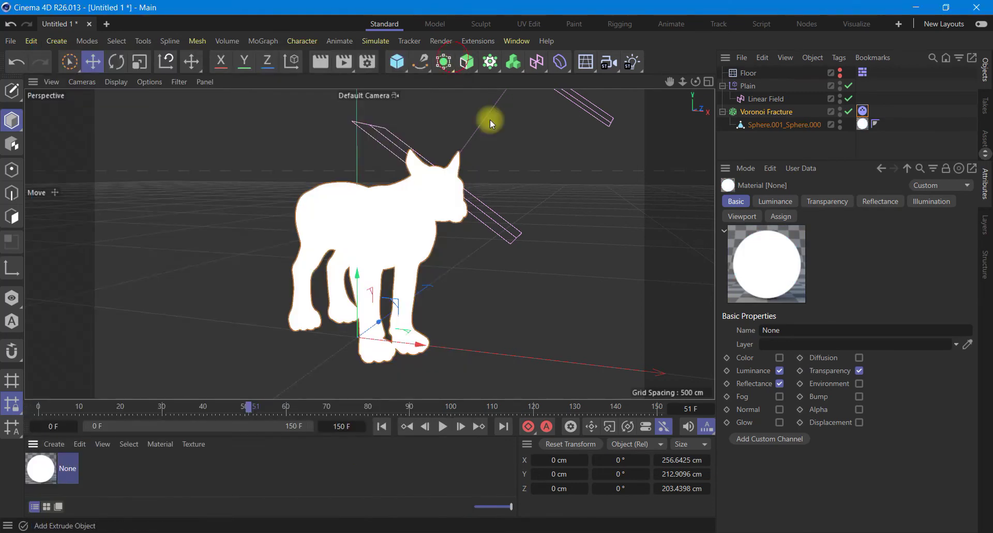
{"action": "left_click", "coordinate": [764, 112]}
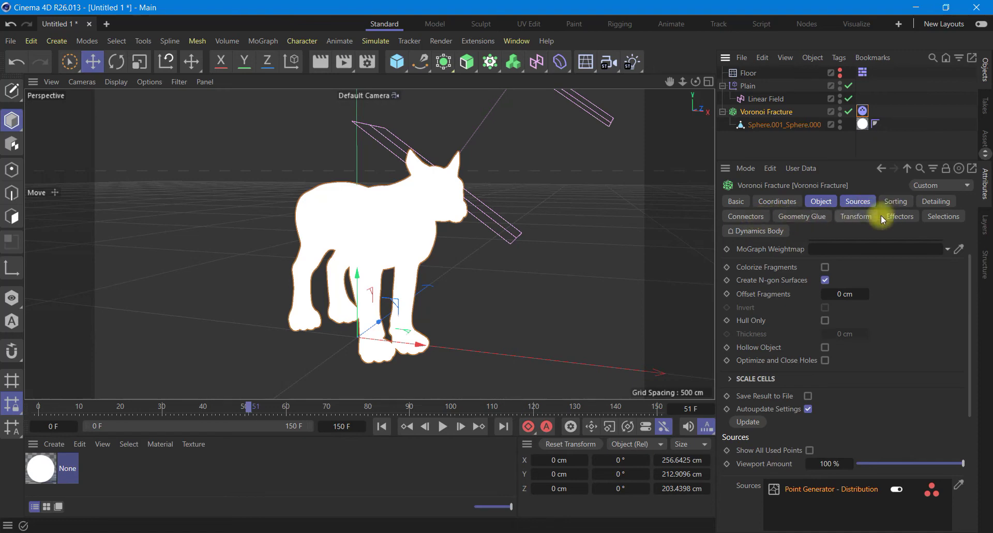
- Generate an Inside Faces selection, limit the material tag to it, and render the view
{"action": "left_click", "coordinate": [926, 217]}
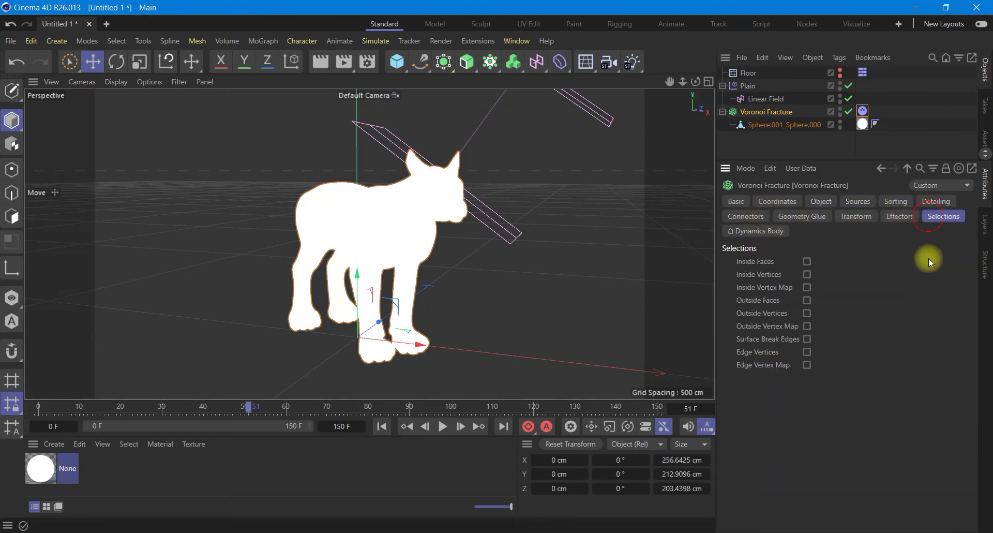
{"action": "left_click", "coordinate": [806, 261]}
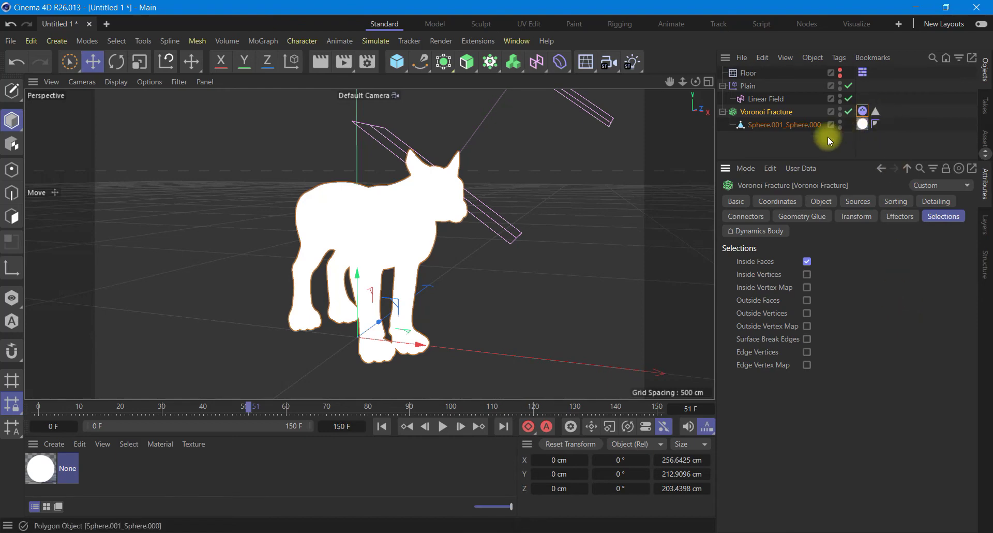
{"action": "left_click", "coordinate": [862, 126]}
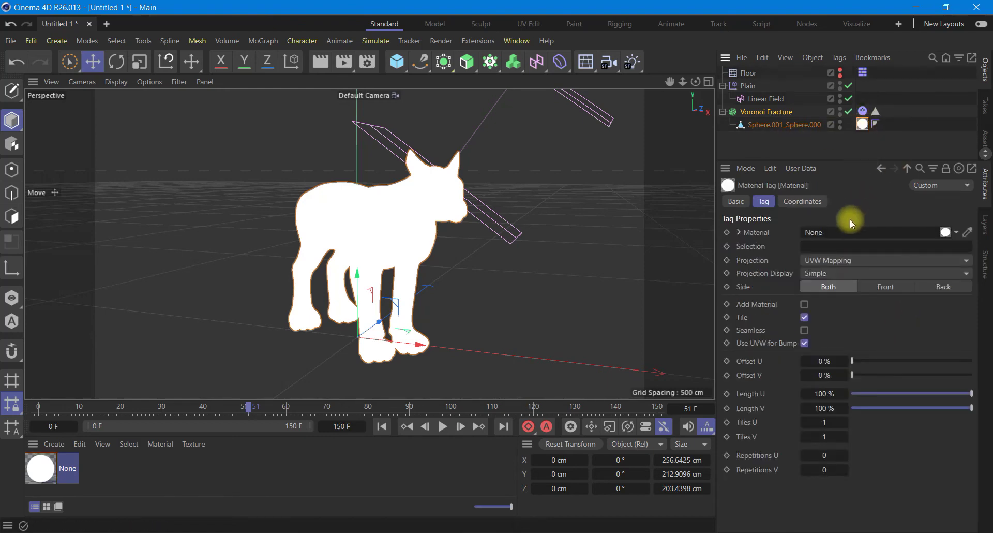
{"action": "left_click_drag", "start_coordinate": [873, 111], "coordinate": [827, 246]}
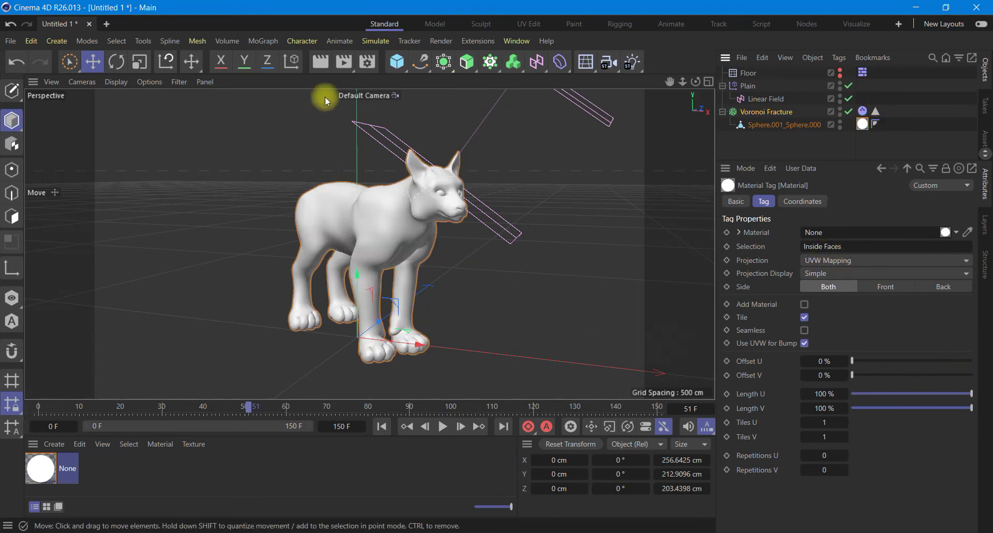
{"action": "left_click", "coordinate": [320, 66]}
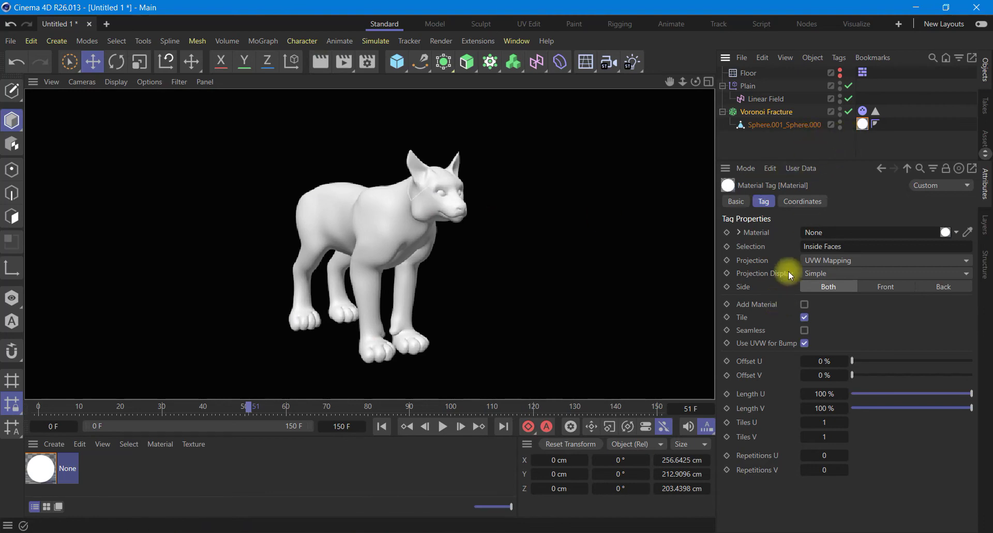
- Set the Linear Field's Color Remap mode to Gradient using the Rainbow 2 preset
{"action": "left_click", "coordinate": [769, 99]}
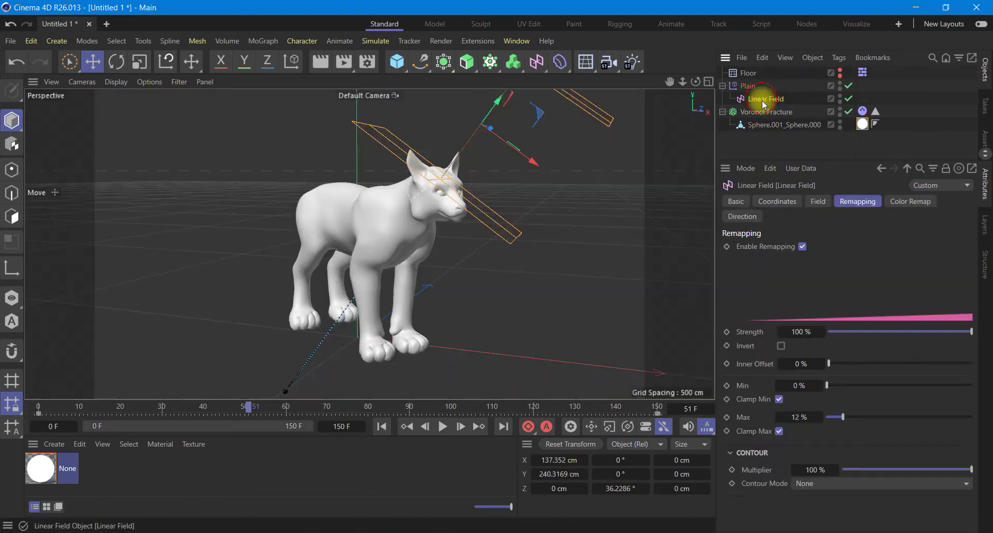
{"action": "left_click", "coordinate": [901, 204]}
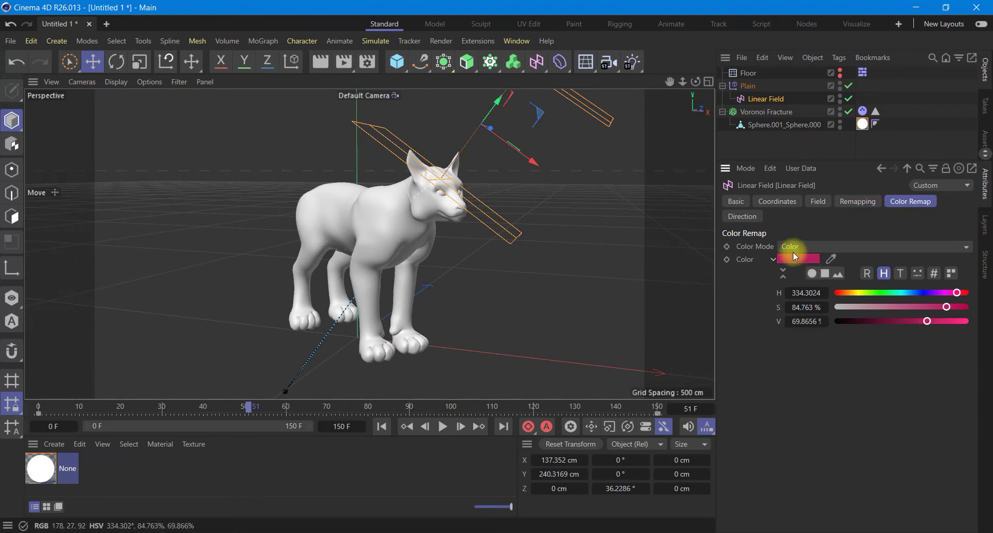
{"action": "left_click", "coordinate": [967, 248]}
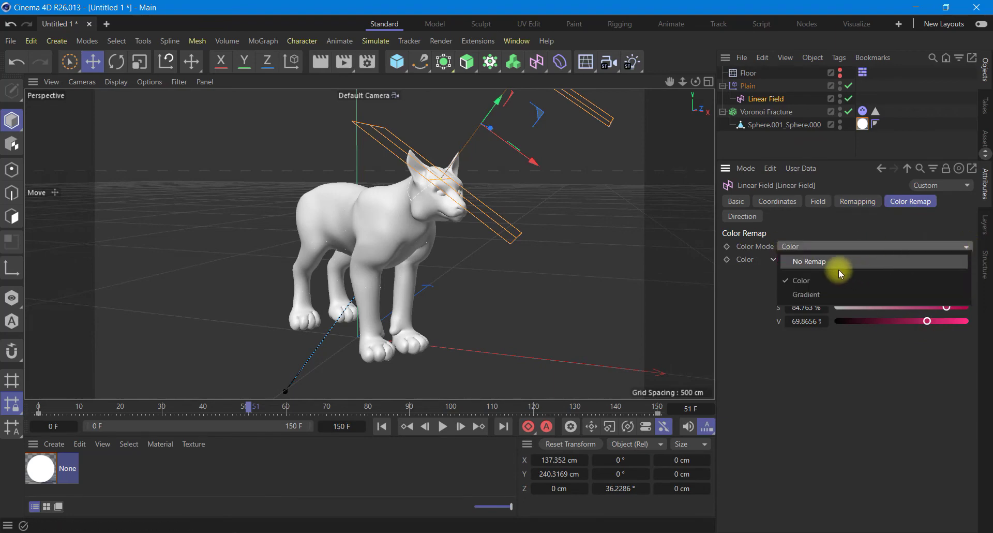
{"action": "left_click", "coordinate": [815, 294]}
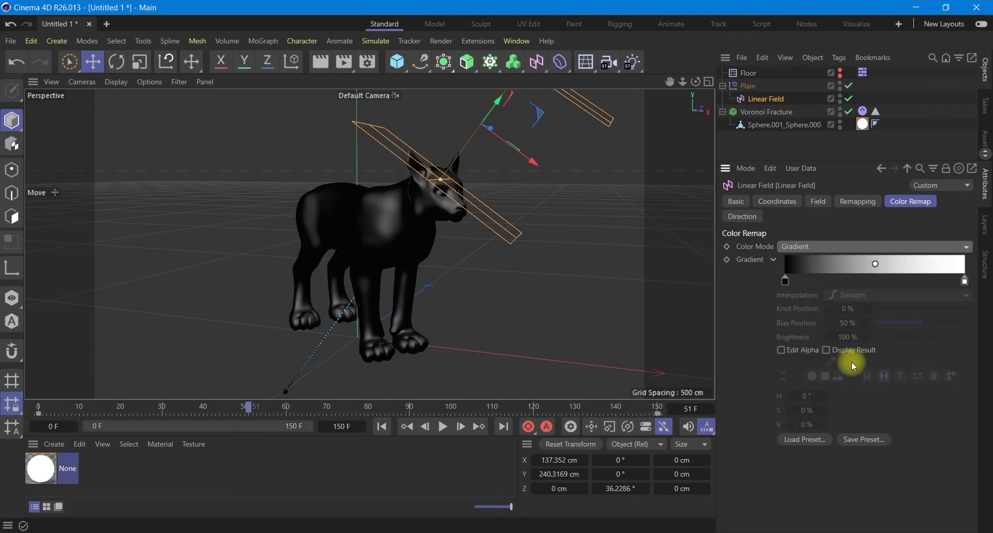
{"action": "left_click", "coordinate": [773, 260]}
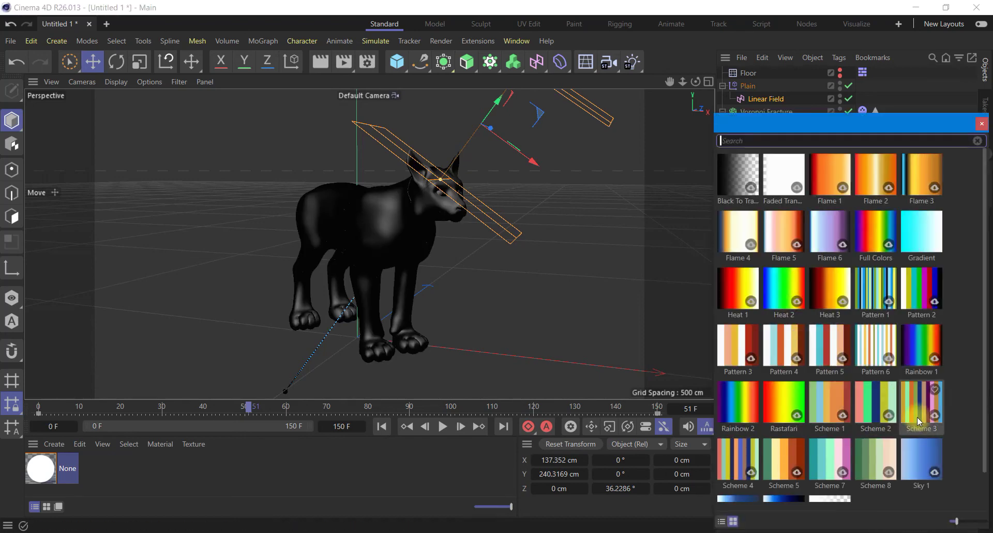
{"action": "left_click", "coordinate": [745, 409]}
{"action": "left_click", "coordinate": [741, 411]}
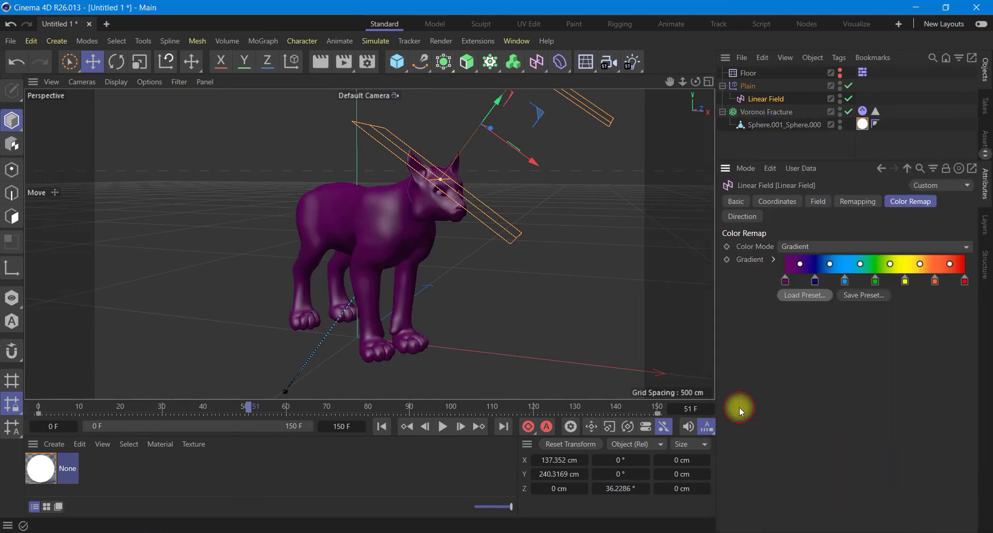
- Give the gradient a 30% bias position and make its first knot black (0% value)
{"action": "left_click", "coordinate": [774, 260]}
{"action": "left_click", "coordinate": [785, 280]}
{"action": "type", "text": "30"}
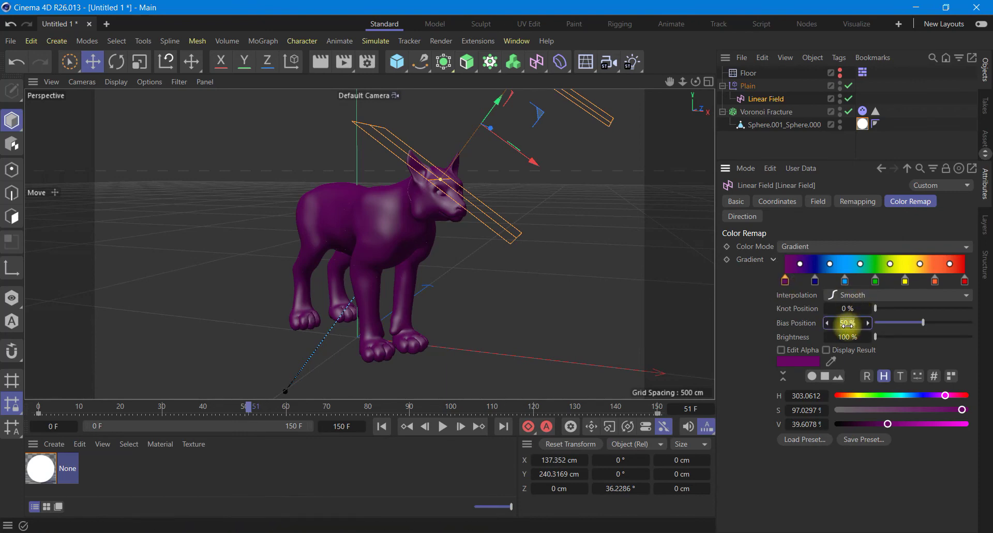
{"action": "left_click", "coordinate": [803, 424]}
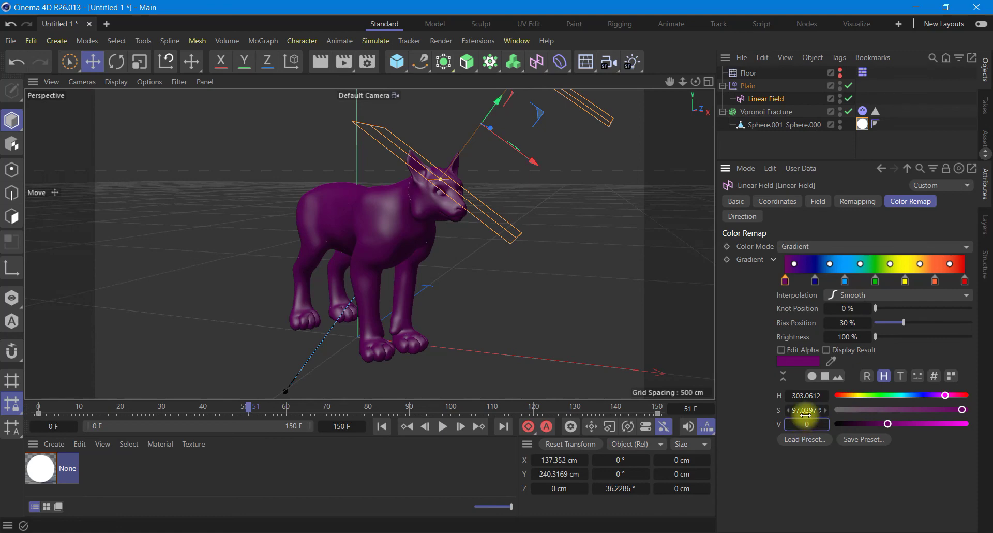
{"action": "type", "text": "0"}
{"action": "key", "text": "Return"}
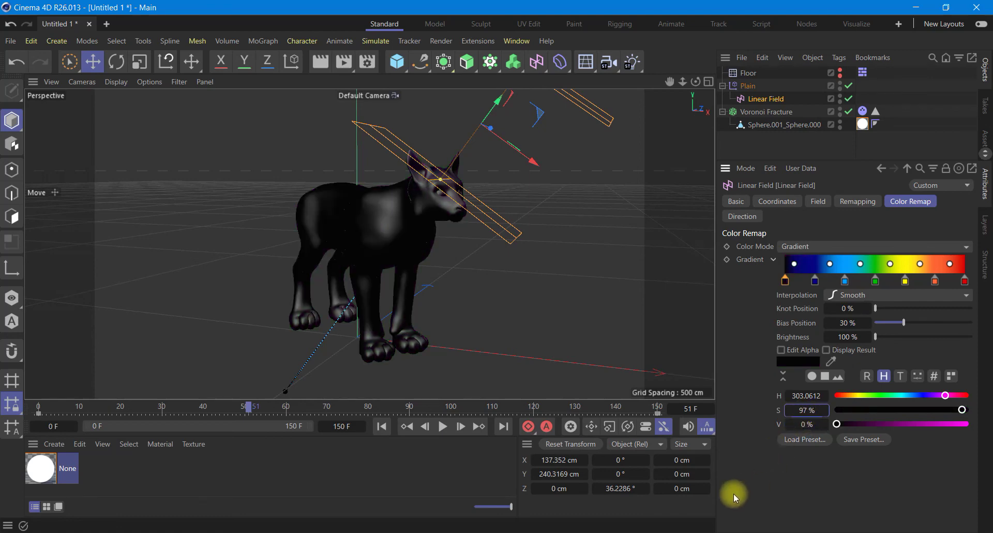
- Rewind and play the animation, pausing at frame 113 to check the effect
{"action": "left_click", "coordinate": [381, 426]}
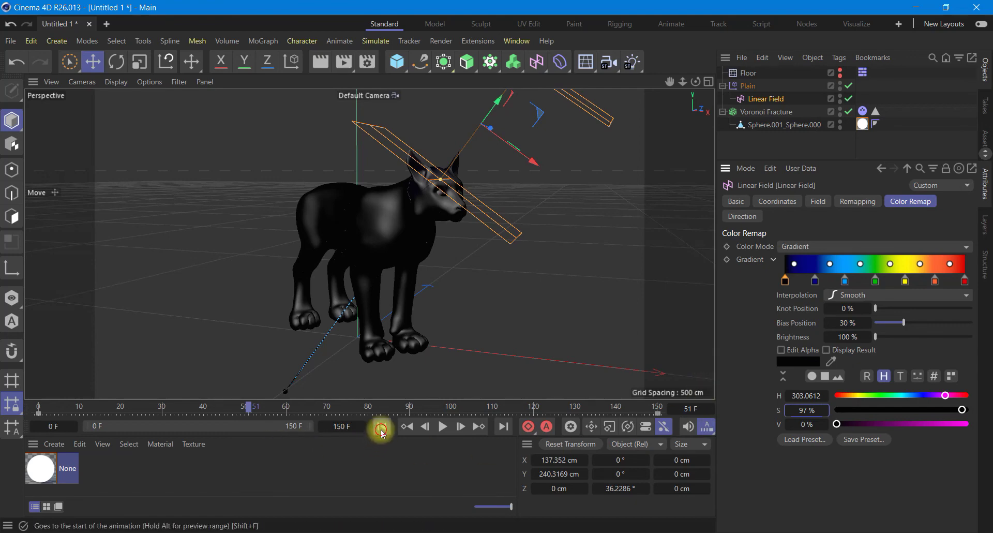
{"action": "left_click", "coordinate": [443, 427]}
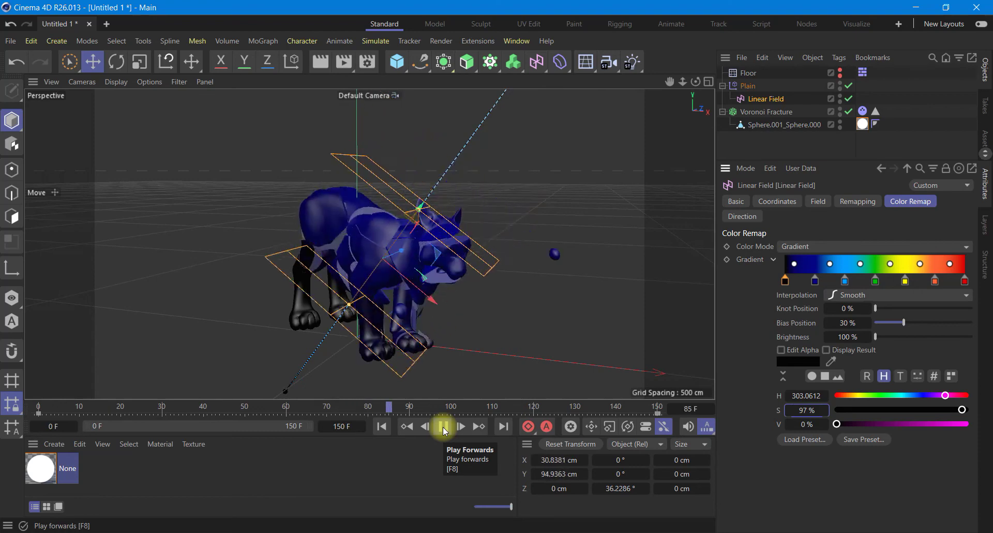
{"action": "left_click", "coordinate": [443, 427]}
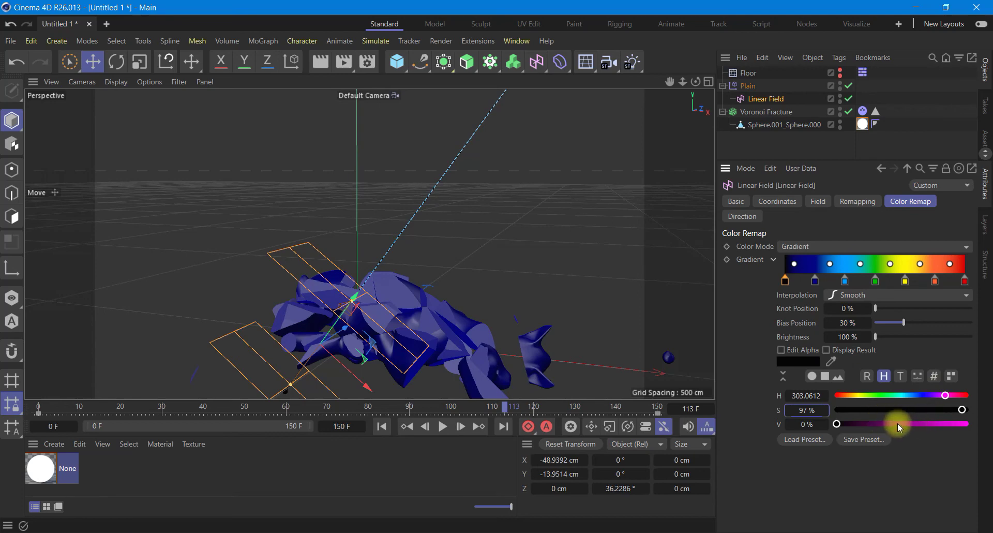
- Raise the first gradient knot's brightness to 10% and replay the lynx shattering
{"action": "double_click", "coordinate": [807, 424]}
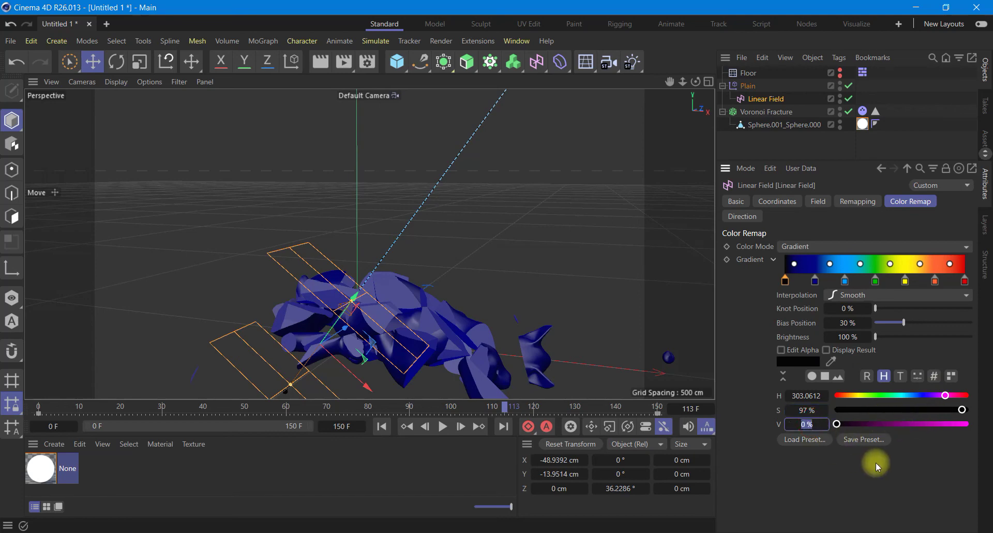
{"action": "type", "text": "10"}
{"action": "left_click", "coordinate": [876, 463]}
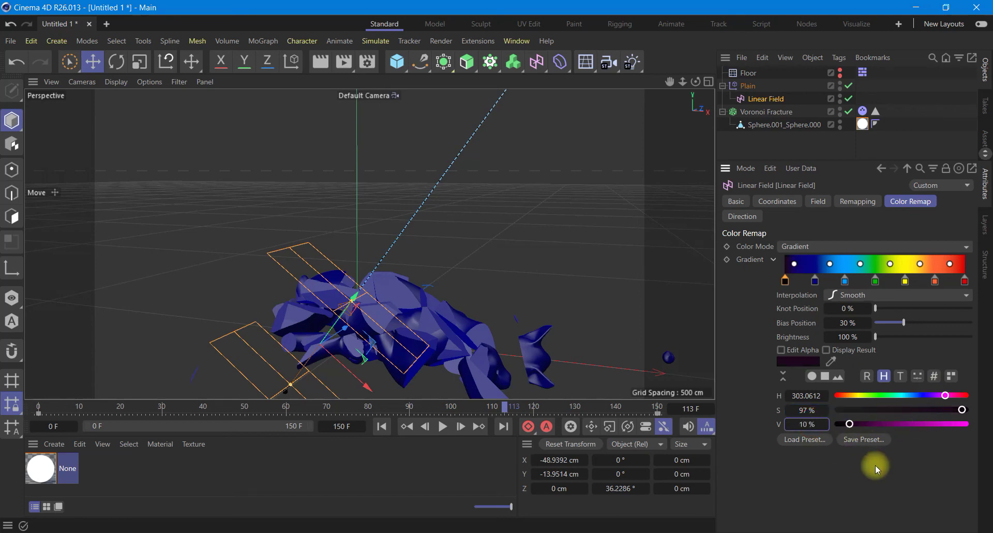
{"action": "left_click", "coordinate": [381, 426]}
{"action": "left_click", "coordinate": [442, 426]}
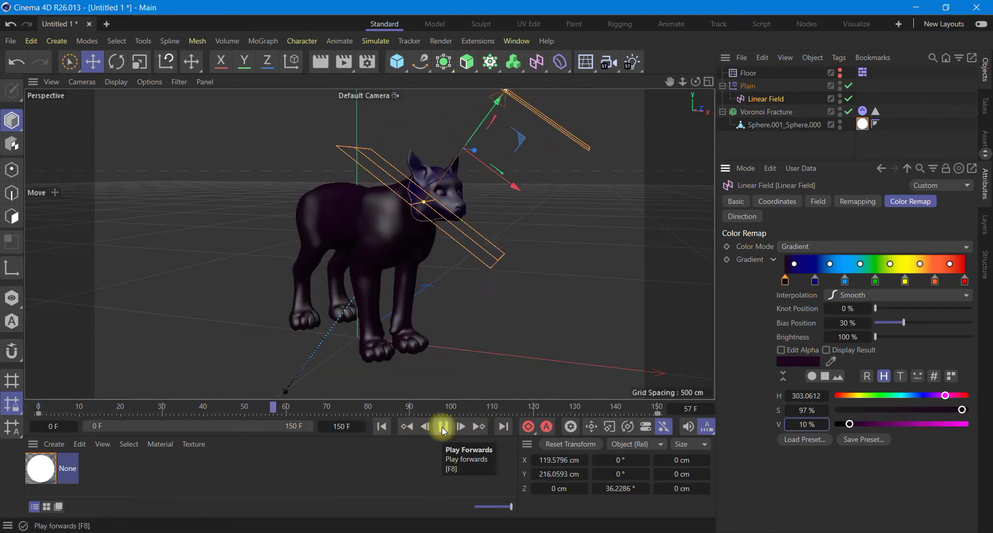
{"action": "left_click", "coordinate": [443, 427]}
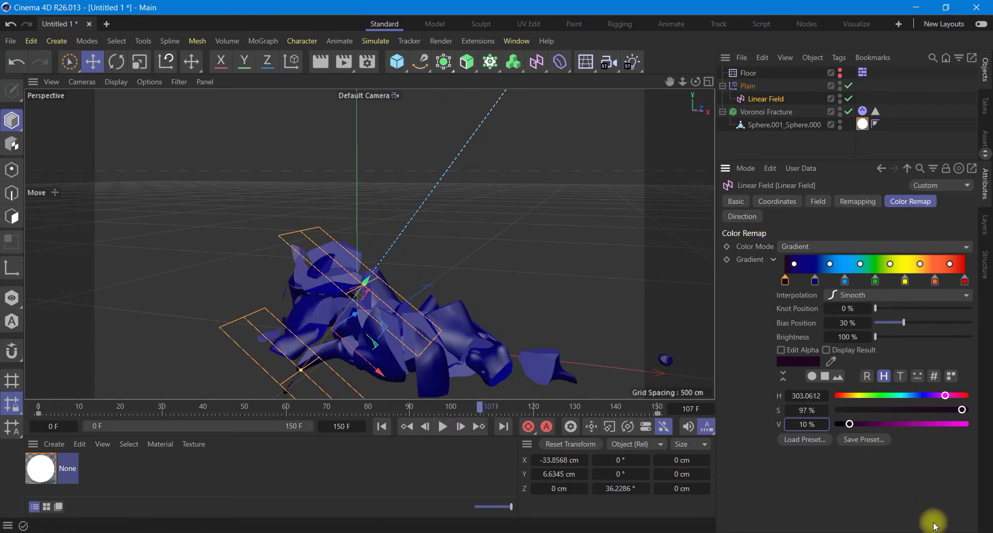
- Set the Linear Field remapping Max to 85%, try Strength 50%, then return Strength to 100%
{"action": "left_click", "coordinate": [861, 202]}
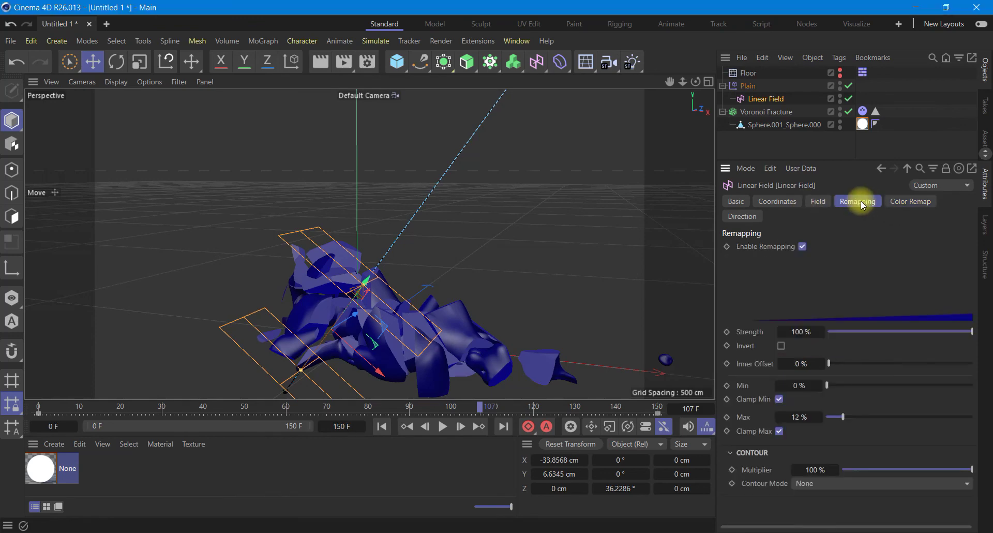
{"action": "left_click", "coordinate": [796, 416]}
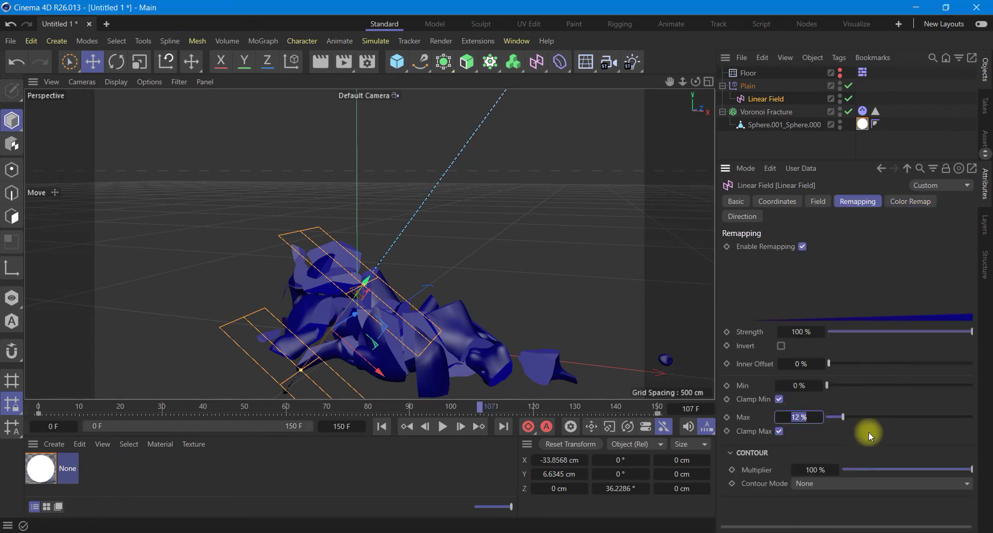
{"action": "type", "text": "85"}
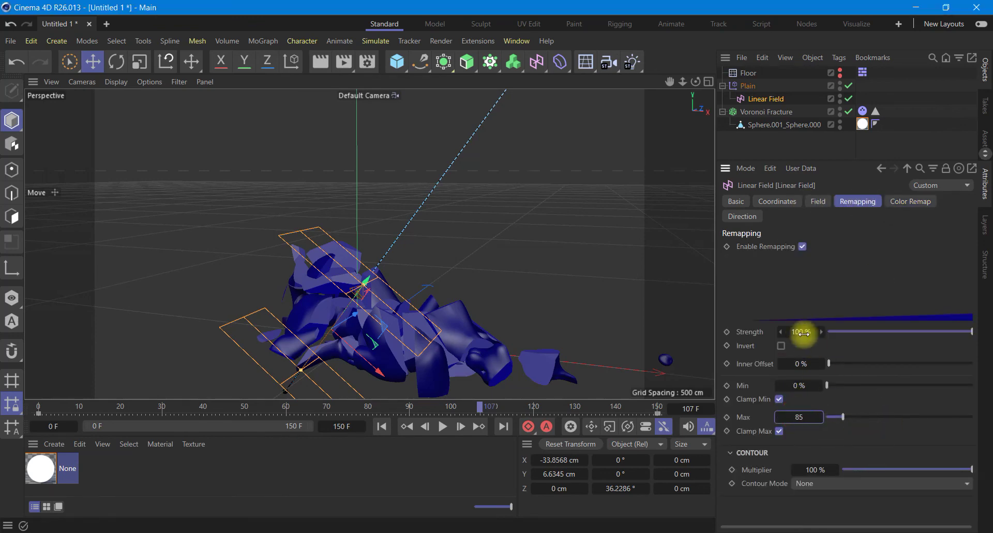
{"action": "left_click", "coordinate": [800, 331]}
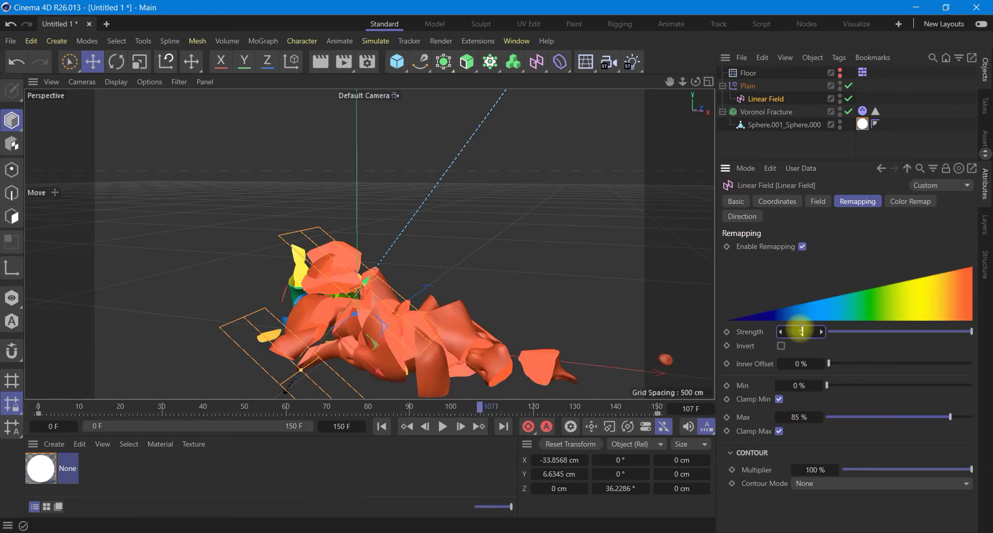
{"action": "type", "text": "50"}
{"action": "key", "text": "Return"}
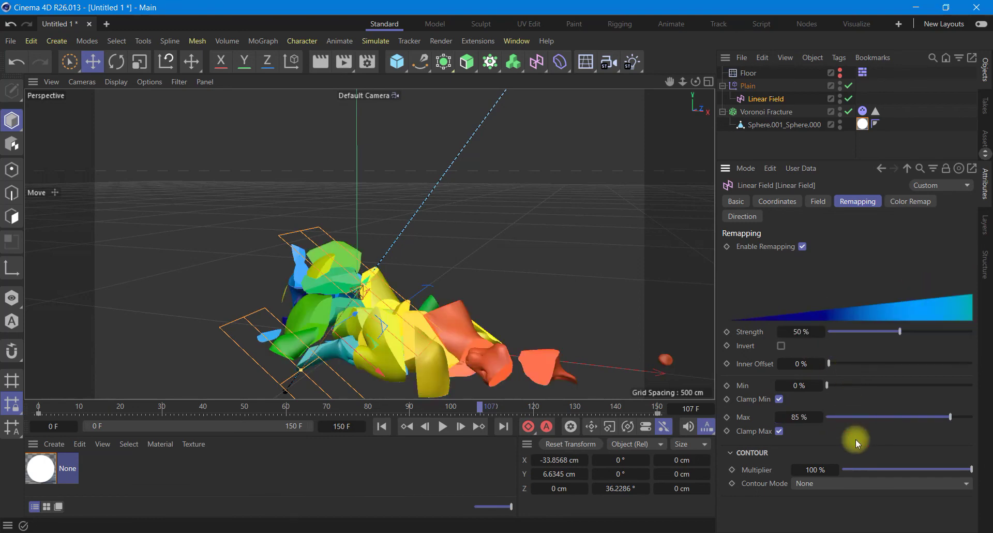
{"action": "left_click", "coordinate": [798, 331]}
{"action": "type", "text": "100"}
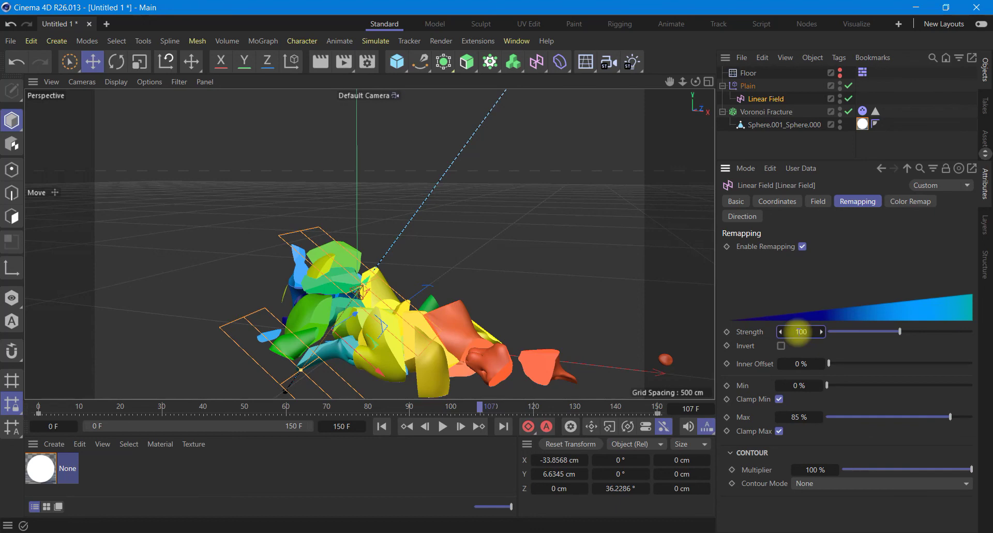
{"action": "key", "text": "Return"}
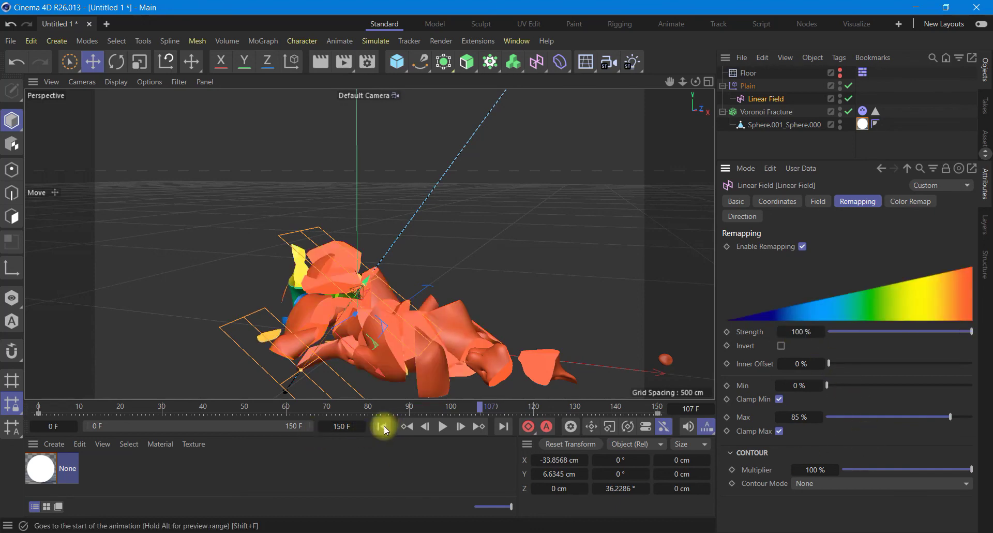
- Play the fracture animation through, then stop and rewind to frame 0 with the lynx whole
{"action": "left_click", "coordinate": [383, 426]}
{"action": "left_click", "coordinate": [442, 428]}
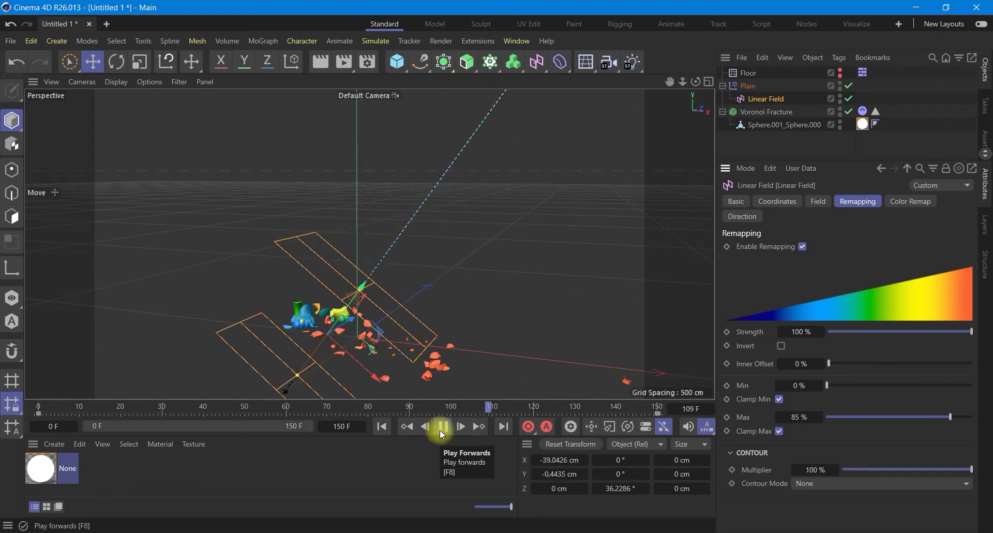
{"action": "left_click", "coordinate": [441, 434]}
{"action": "left_click", "coordinate": [381, 426]}
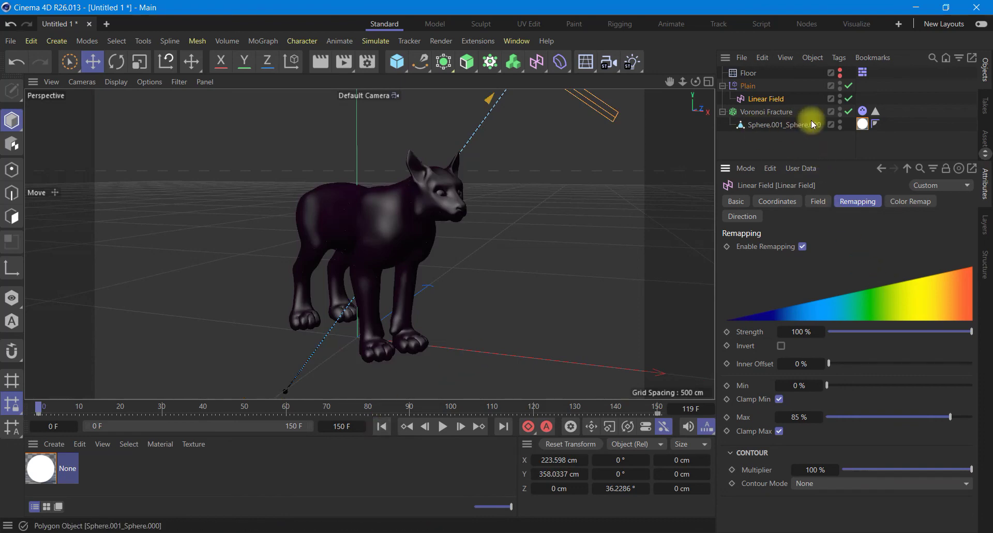
- Add a Material Luminance pass under Multi-Pass in the Render Settings
{"action": "left_click", "coordinate": [368, 61]}
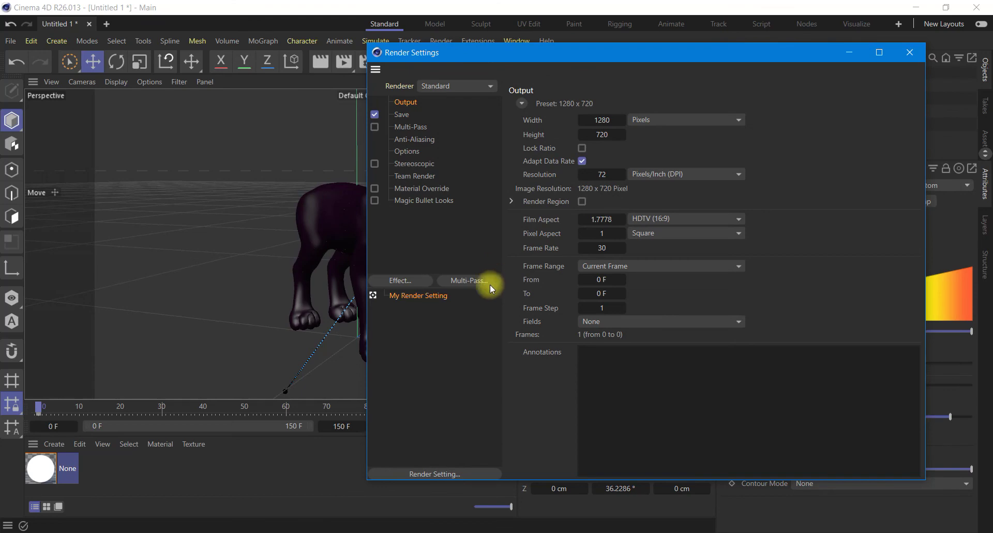
{"action": "left_click", "coordinate": [486, 281]}
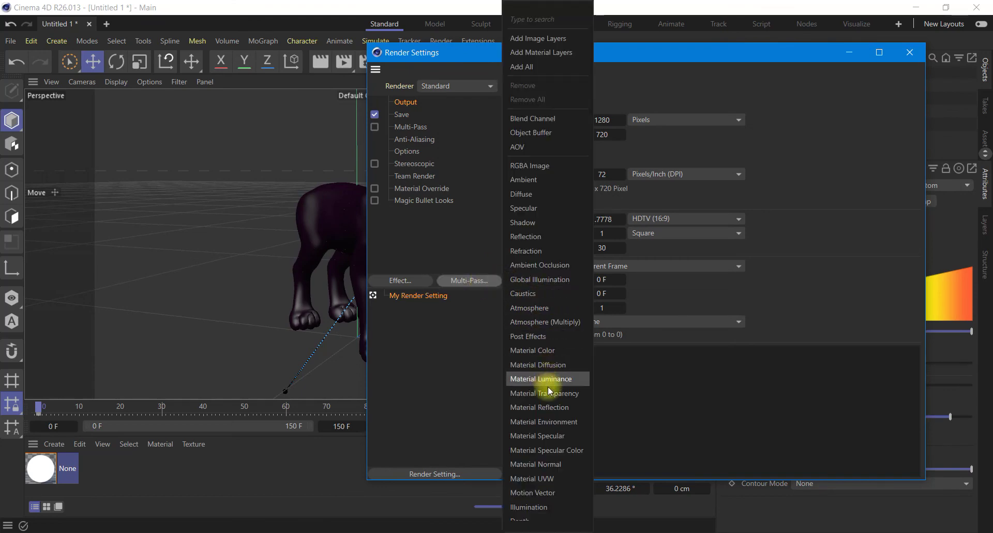
{"action": "left_click", "coordinate": [532, 382]}
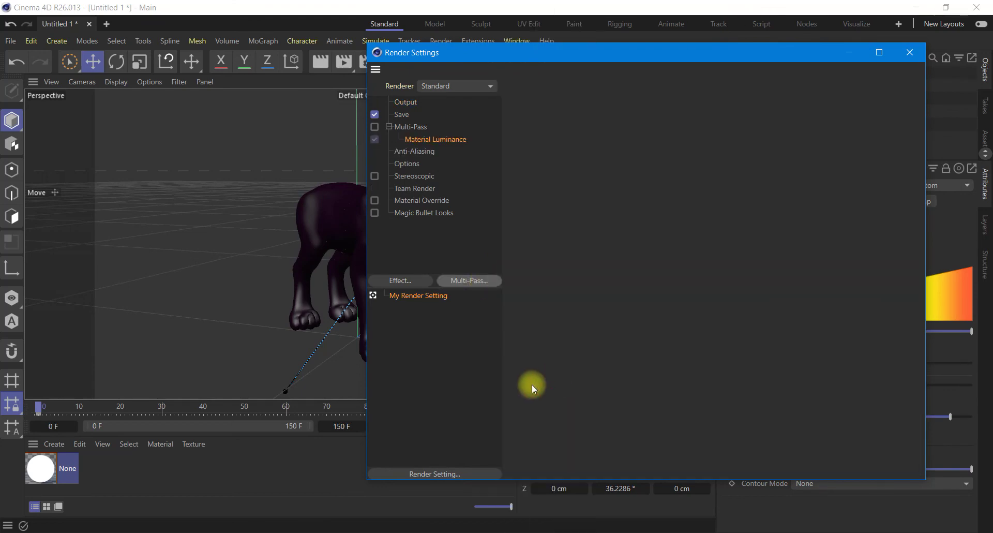
{"action": "left_click", "coordinate": [907, 61]}
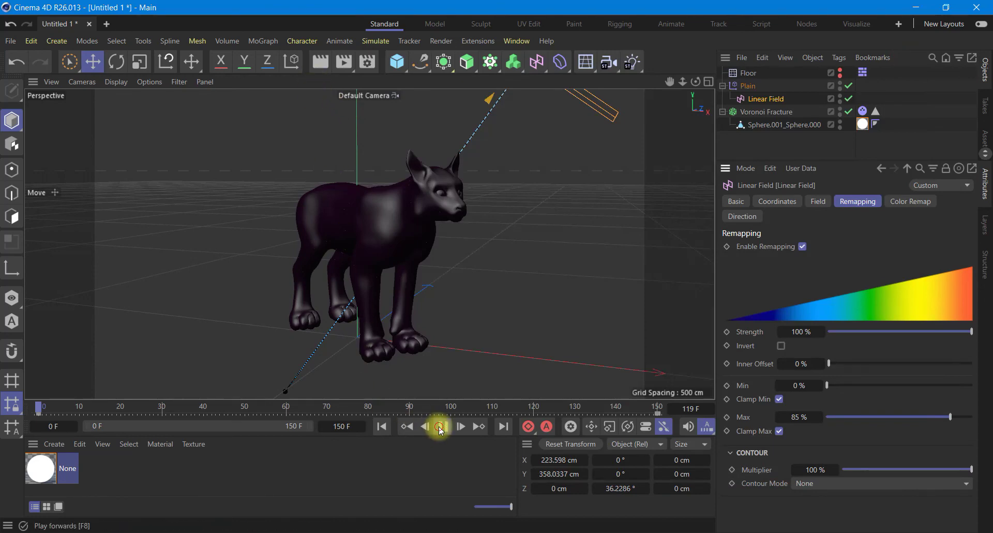
- Test-render the animation at frame 109, then render the whole lynx at frame 0
{"action": "left_click", "coordinate": [439, 427]}
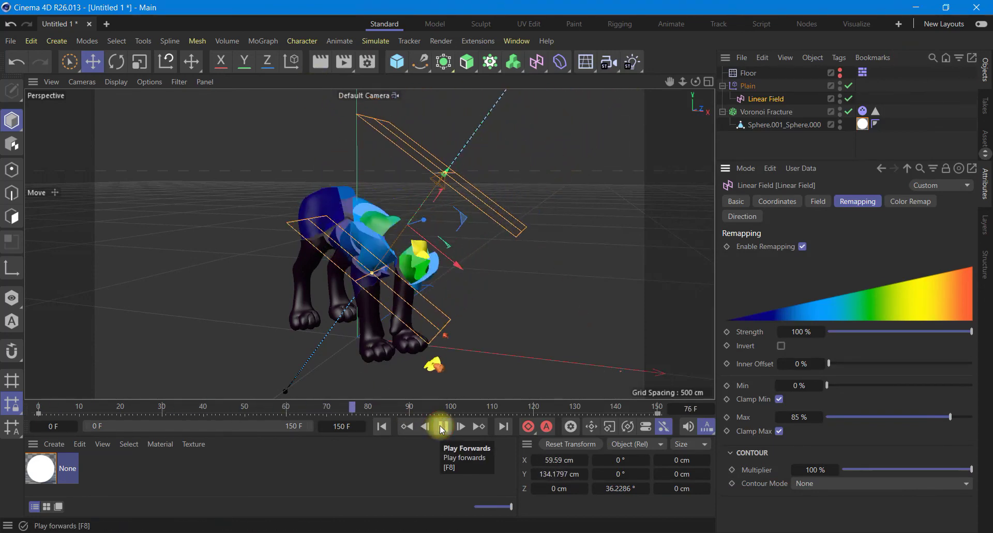
{"action": "left_click", "coordinate": [442, 427]}
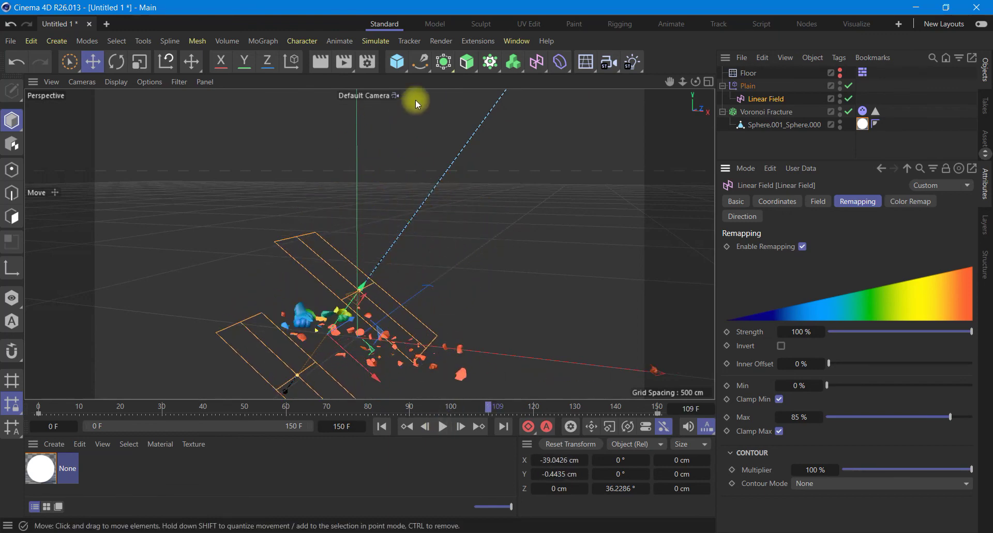
{"action": "left_click", "coordinate": [320, 62]}
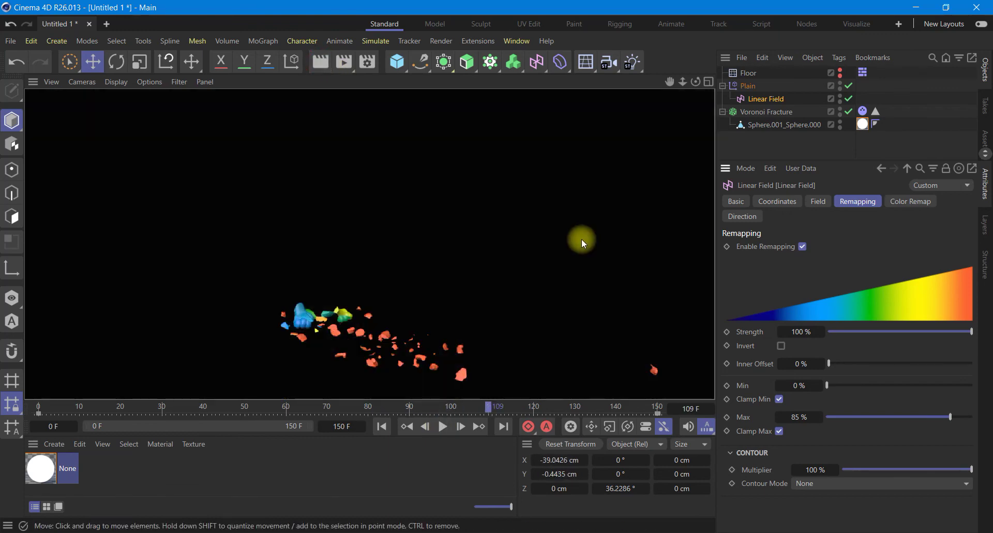
{"action": "left_click", "coordinate": [382, 427]}
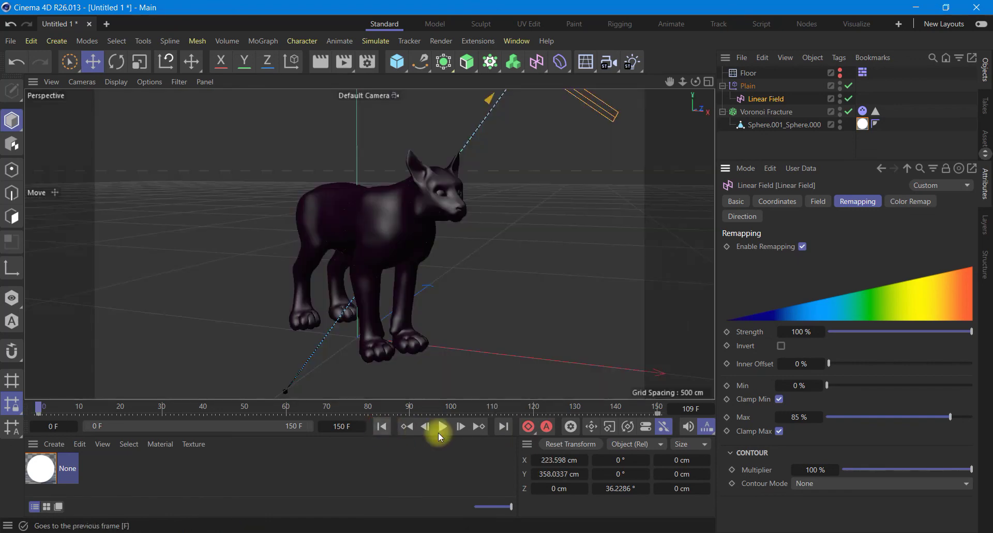
{"action": "left_click", "coordinate": [319, 62]}
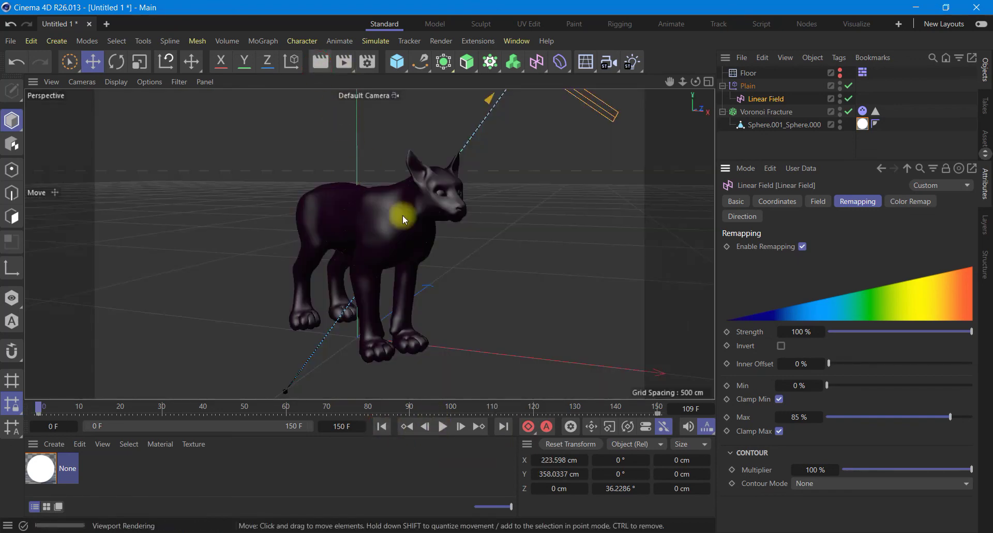
- Test-render frames 72 and 101, ending on colourful scattered fragments
{"action": "left_click", "coordinate": [443, 426]}
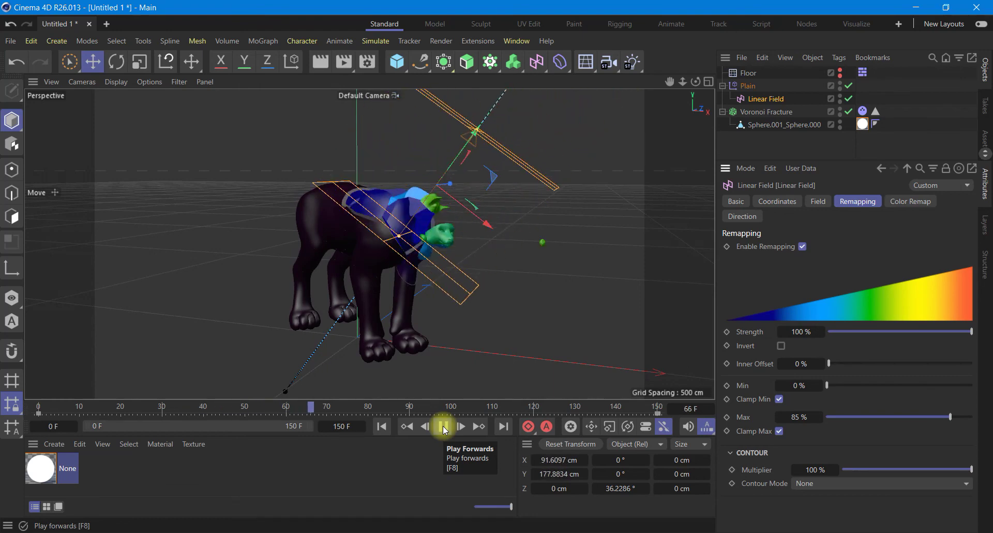
{"action": "left_click", "coordinate": [444, 427]}
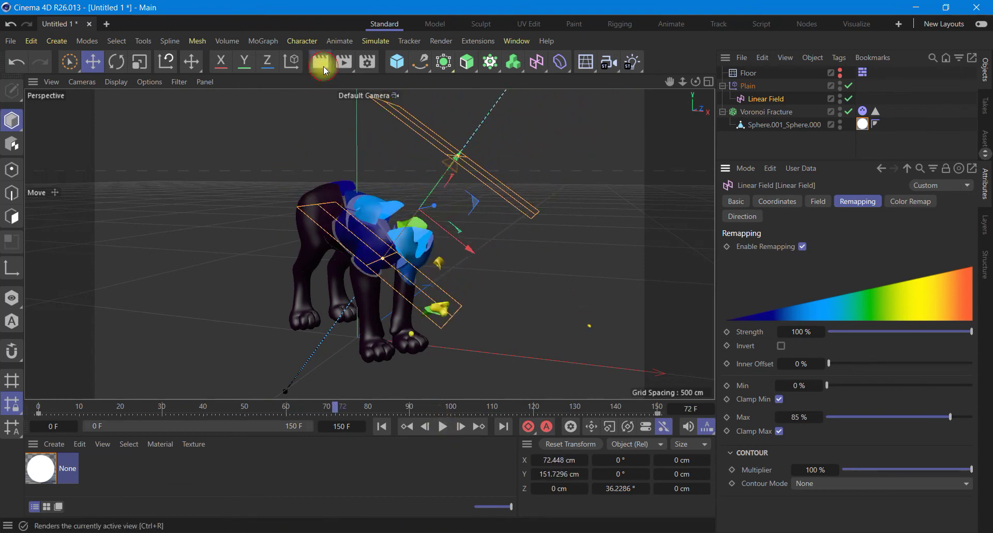
{"action": "left_click", "coordinate": [324, 66]}
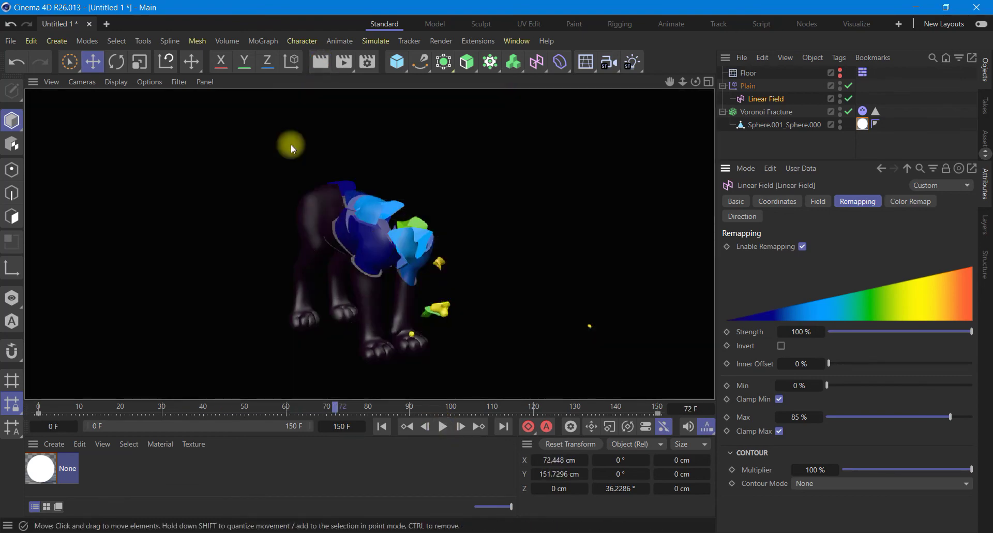
{"action": "left_click", "coordinate": [443, 427]}
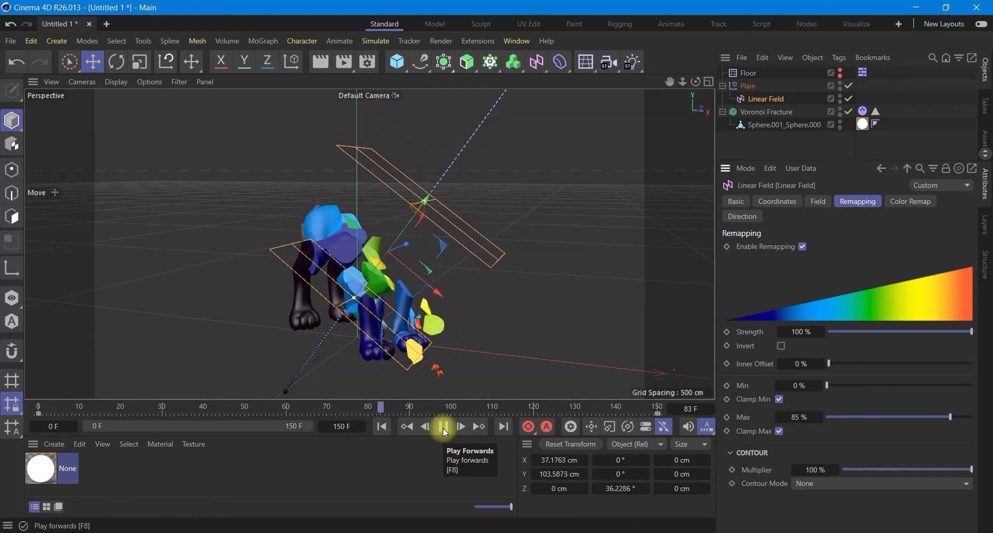
{"action": "left_click", "coordinate": [443, 427]}
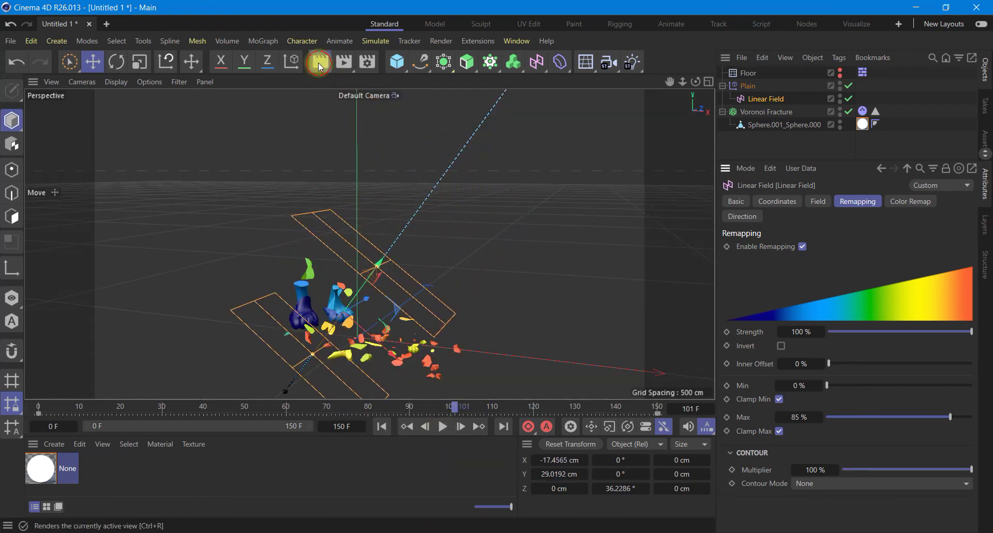
{"action": "left_click", "coordinate": [319, 64]}
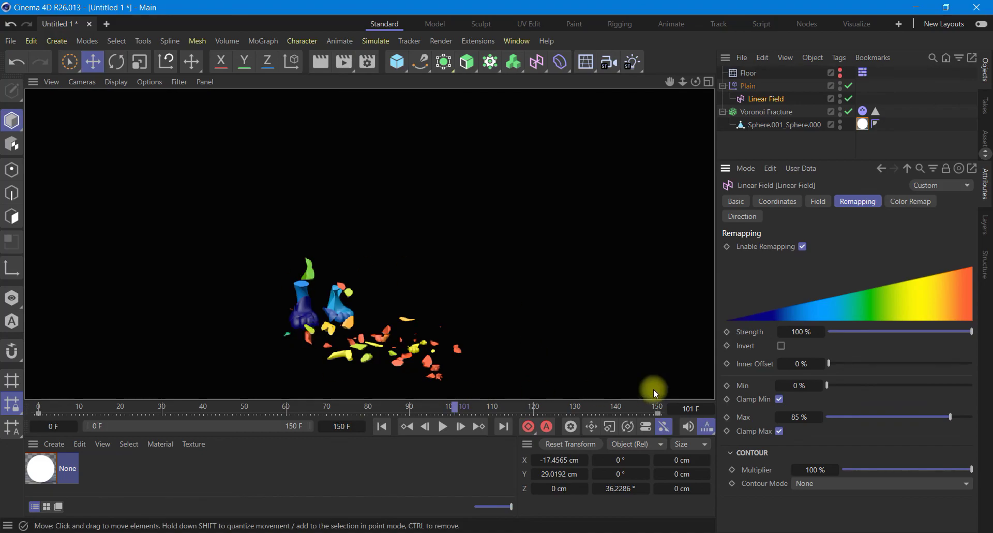